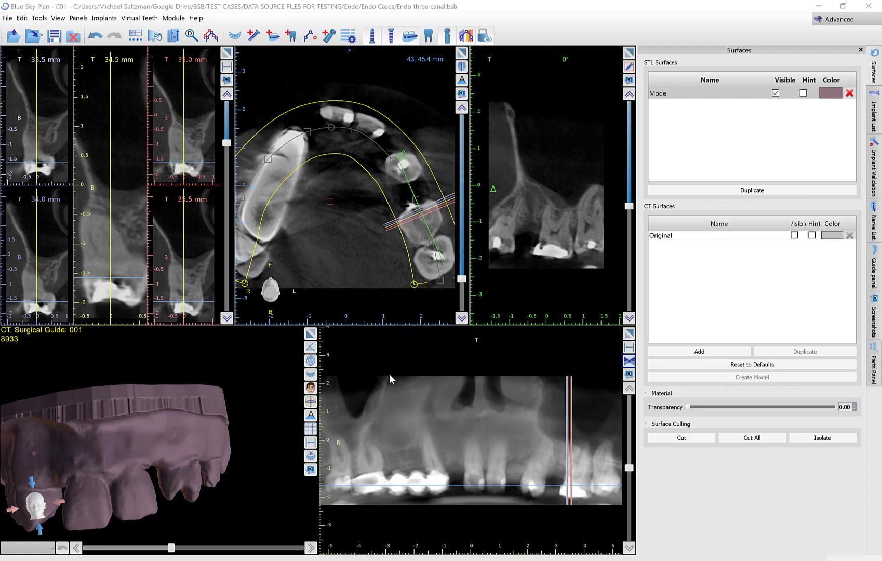
# - Rotate the 3D jaw model and hide the cross-section projection lines in the 2D views
pyautogui.moveTo(232, 342); pyautogui.dragTo(197, 349)
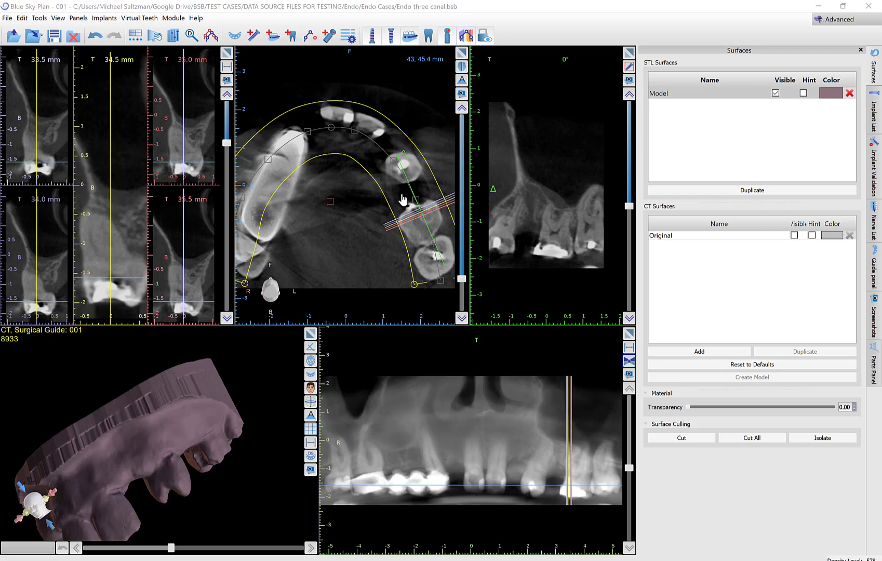
pyautogui.click(39, 18)
pyautogui.moveTo(63, 21)
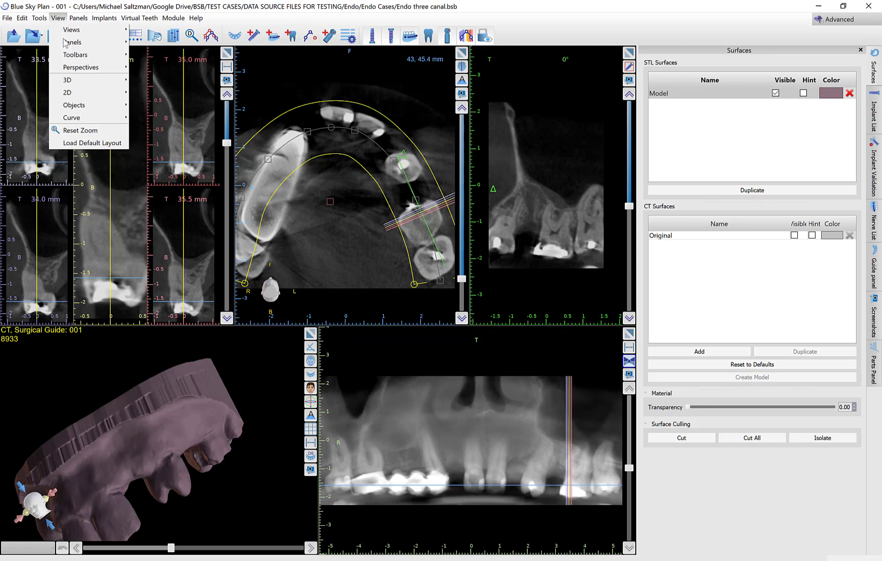
pyautogui.moveTo(68, 96)
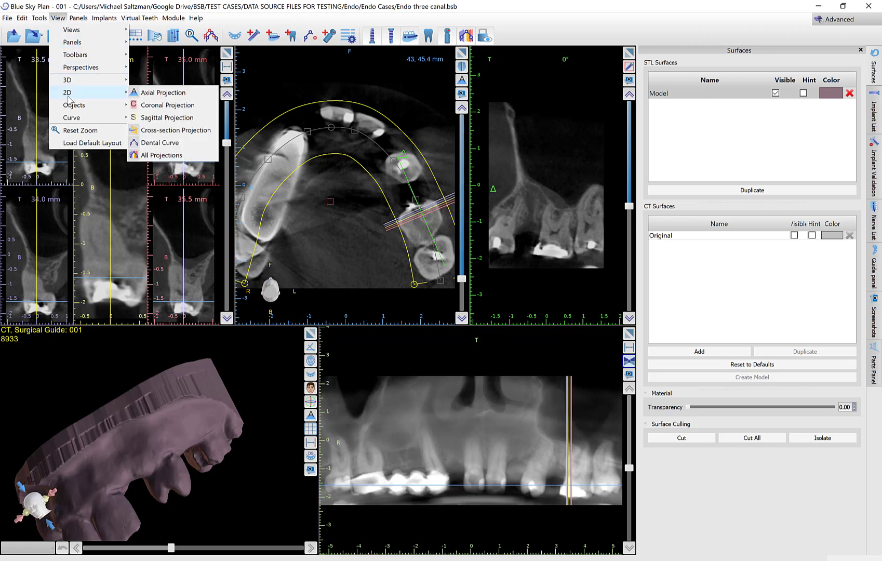
pyautogui.click(168, 133)
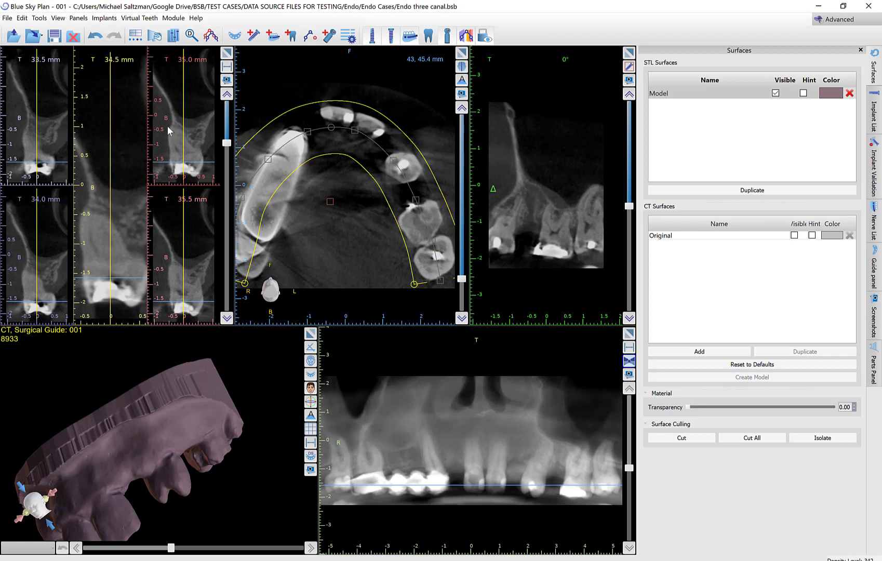
# - Move the cross-section and axial slices to the restored upper left molar in the panoramic view
pyautogui.click(61, 19)
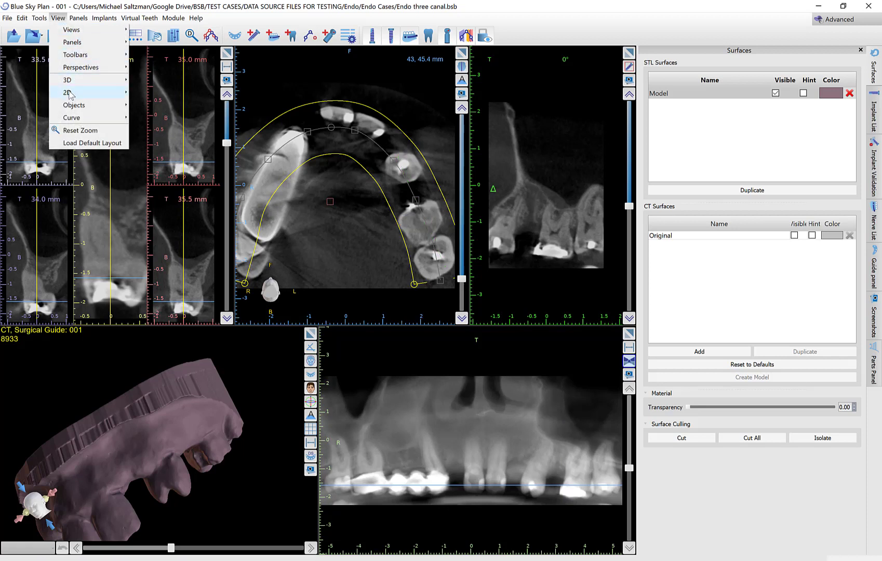
pyautogui.moveTo(71, 94)
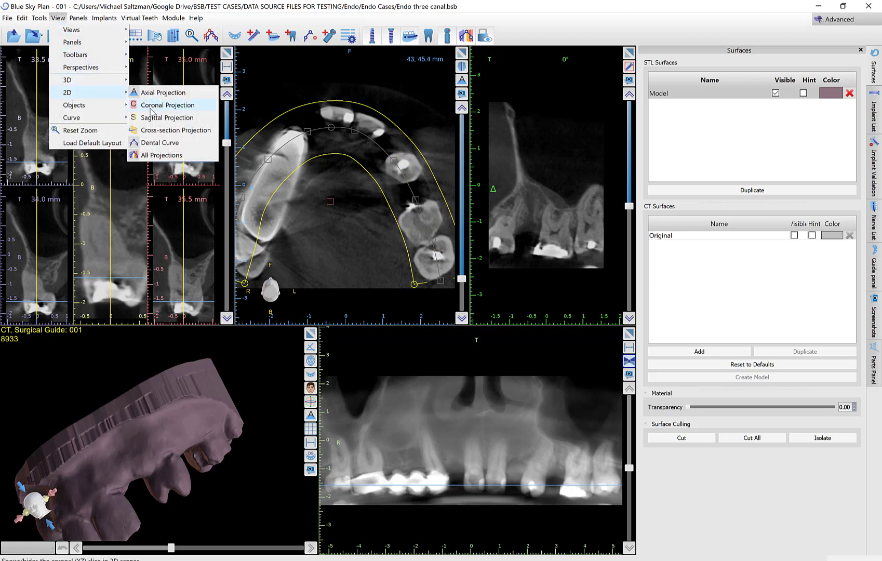
pyautogui.click(155, 134)
pyautogui.click(173, 18)
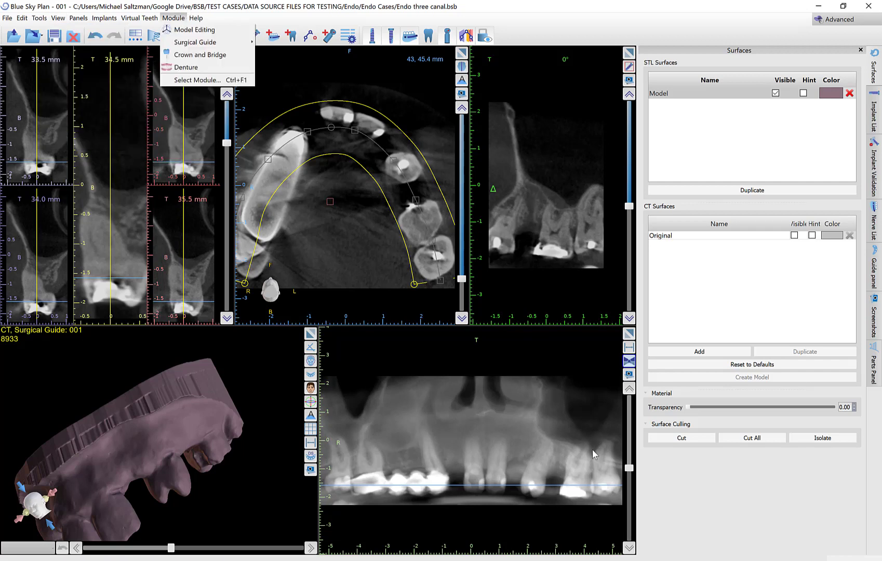
pyautogui.click(585, 469)
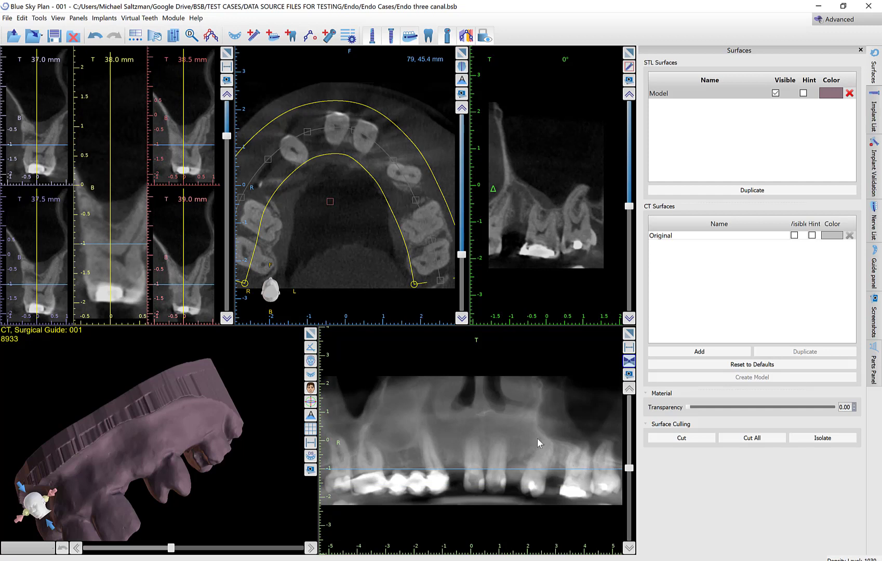
# - Make sure "Move slices to selected implant's position" is off in the general preferences and accept them
pyautogui.click(39, 19)
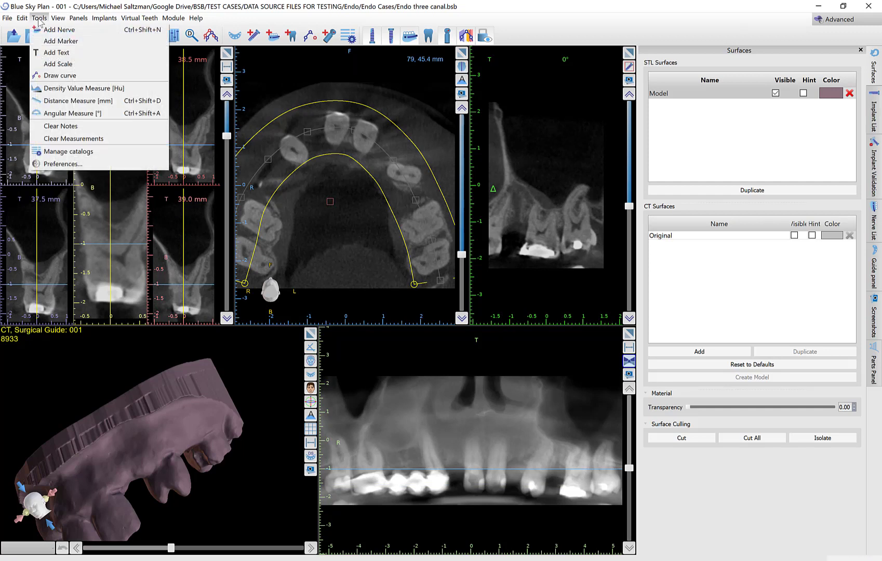
pyautogui.click(59, 164)
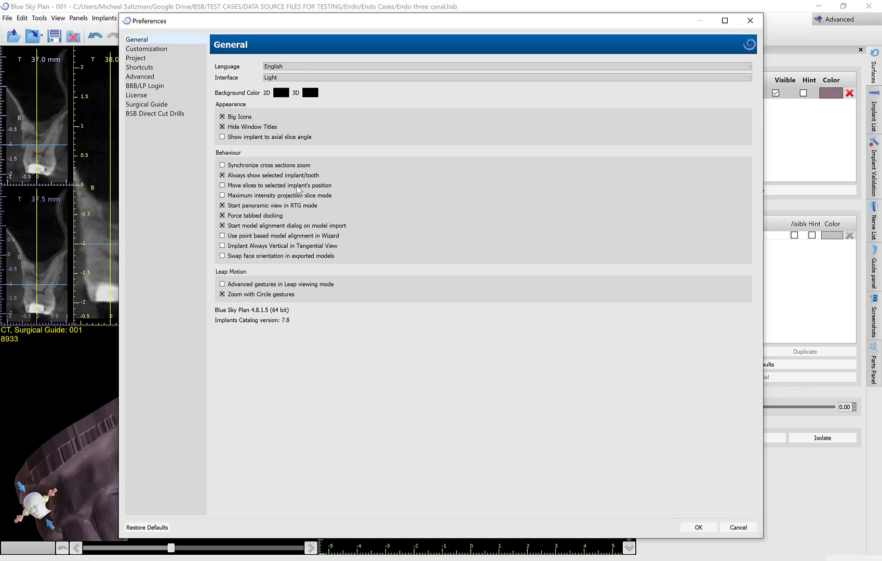
pyautogui.click(274, 189)
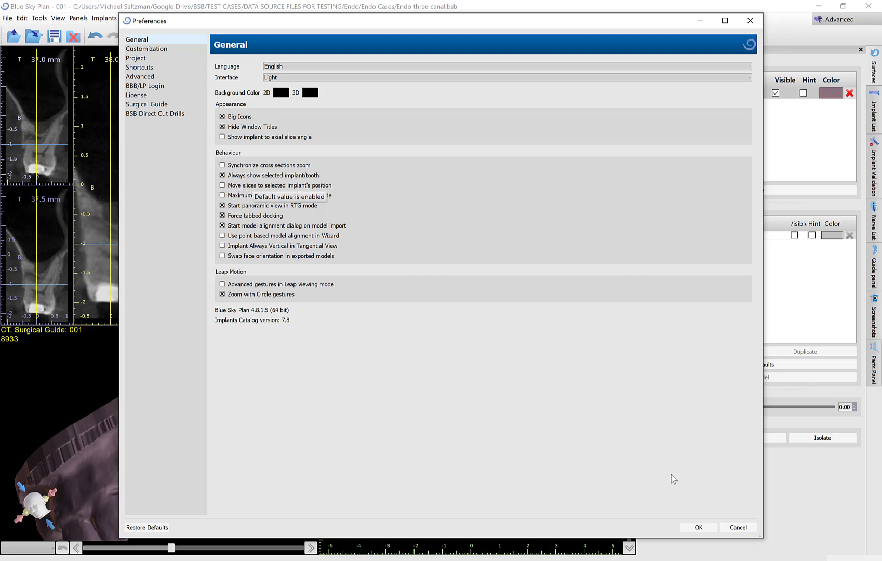
pyautogui.click(699, 527)
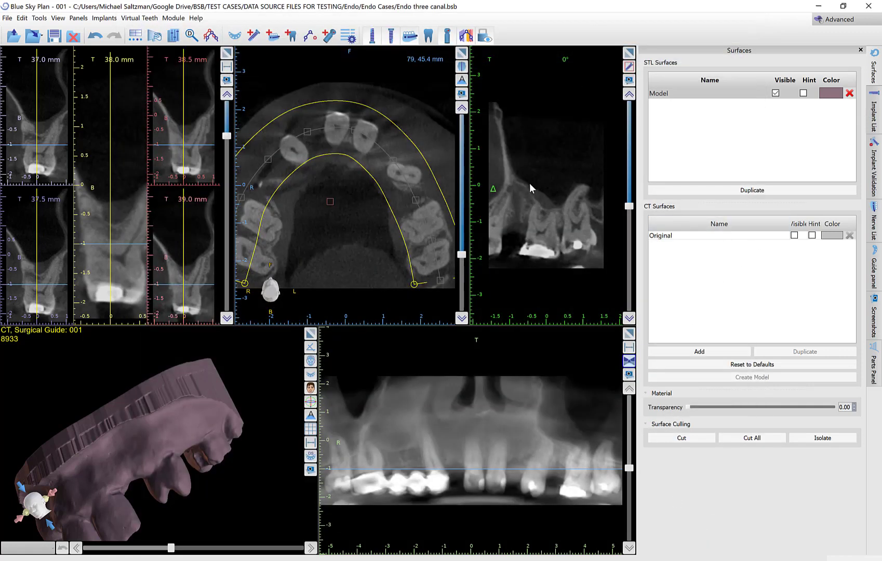
# - Set the drill kit in the implant list to Blue Sky Bio Direct Cut Drills
pyautogui.click(874, 117)
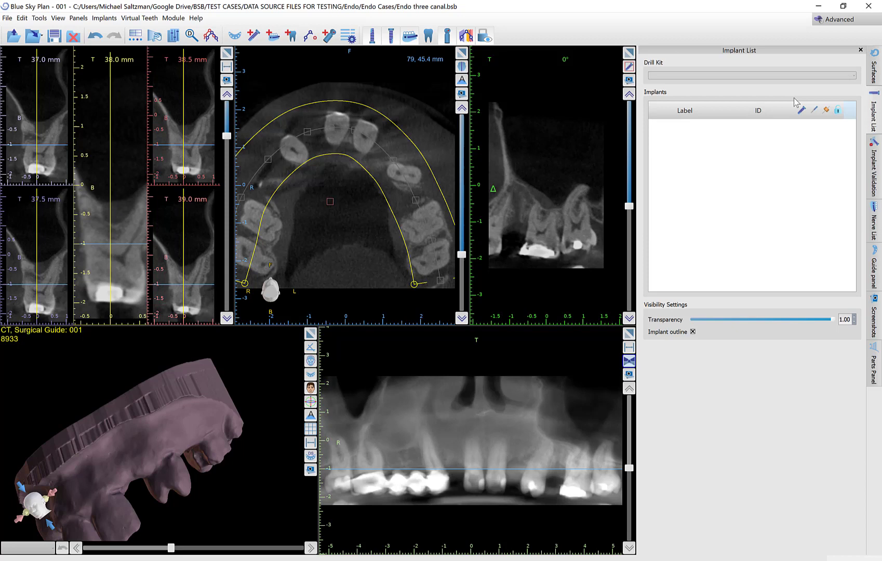
pyautogui.click(746, 76)
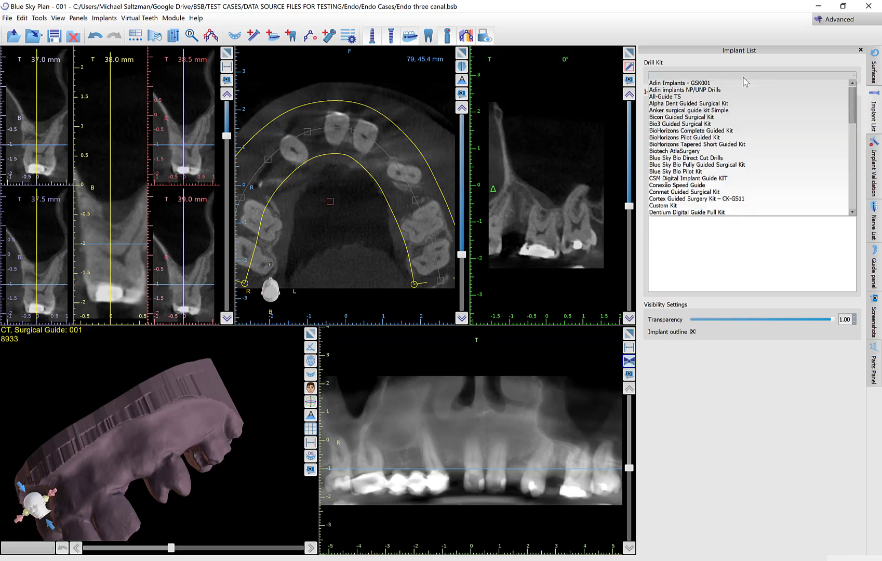
pyautogui.click(721, 158)
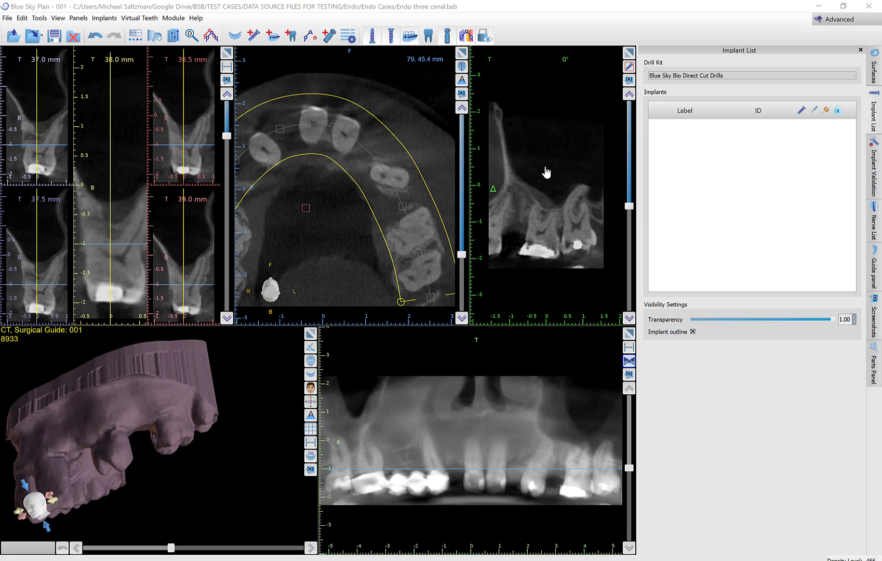
# - Define a new custom maxilla implant with 2.00 mm apical and occlusal diameters, ready for placement
pyautogui.click(253, 36)
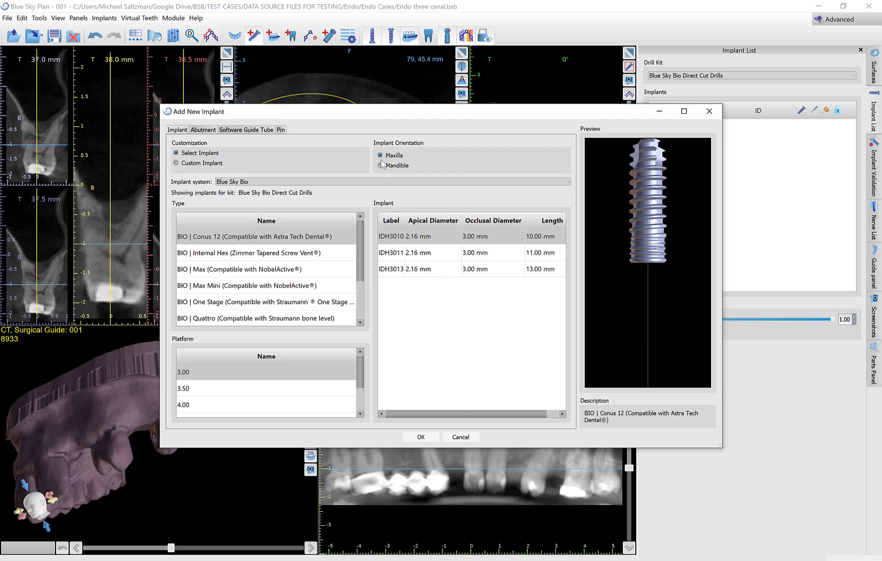
pyautogui.click(191, 164)
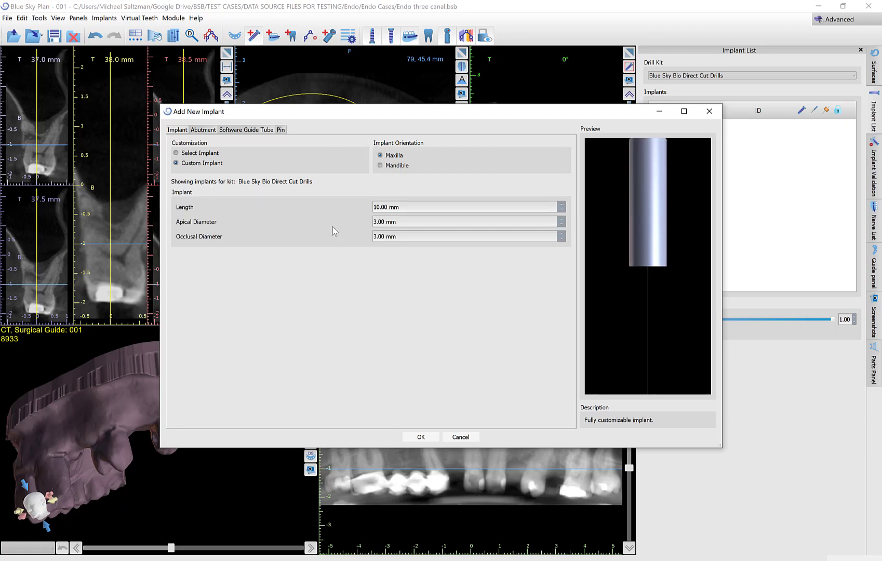
pyautogui.click(375, 221)
pyautogui.press('Delete')
pyautogui.write('2')
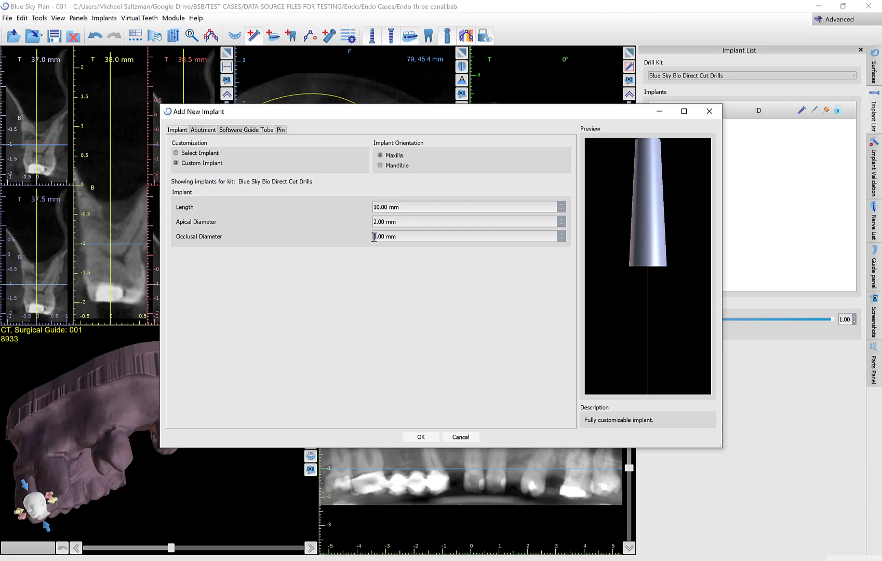
pyautogui.click(374, 236)
pyautogui.press('Delete')
pyautogui.write('2')
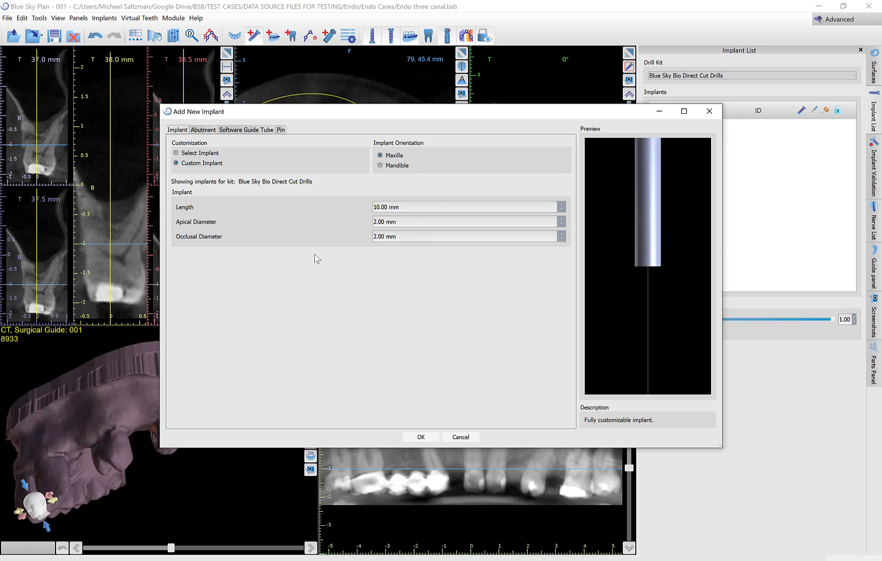
pyautogui.click(430, 439)
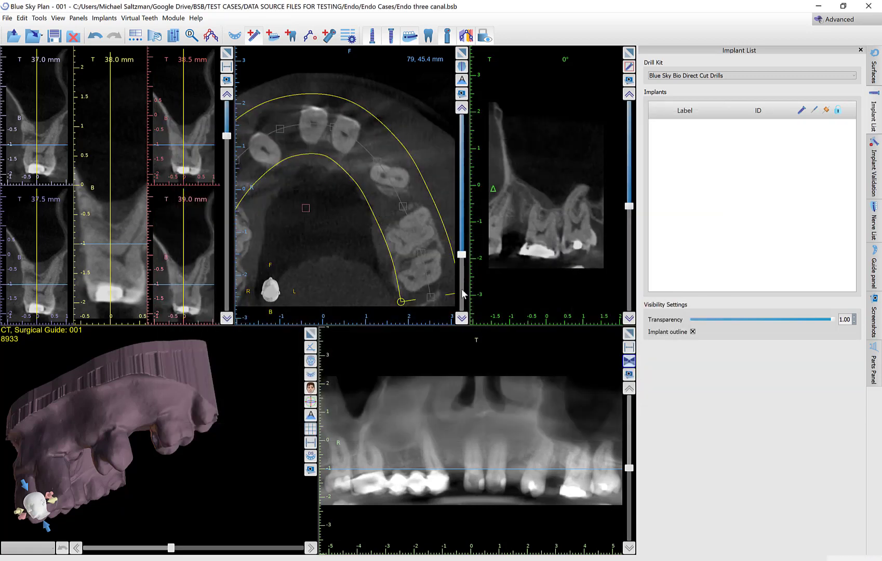
# - Place the custom implant in the upper left molar just behind the premolar, on axial slice 73
pyautogui.click(460, 320)
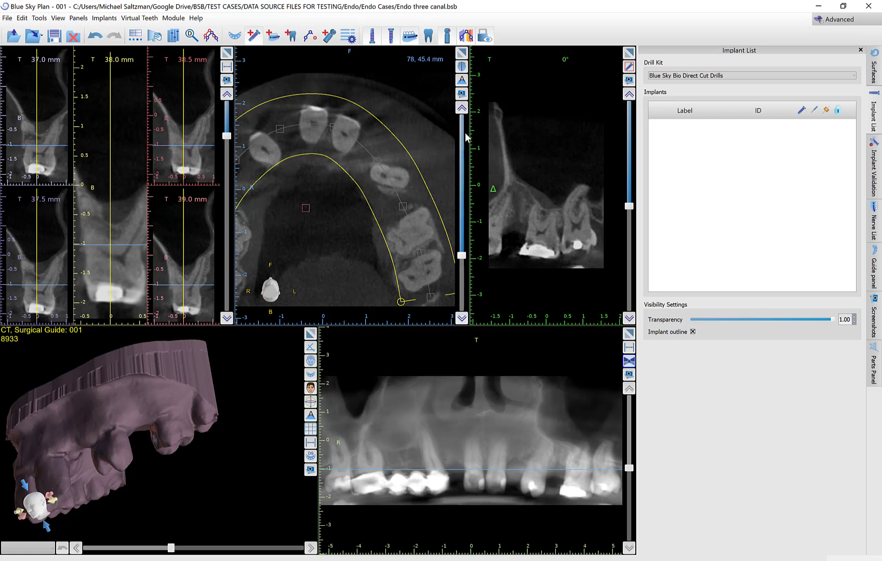
pyautogui.click(464, 109)
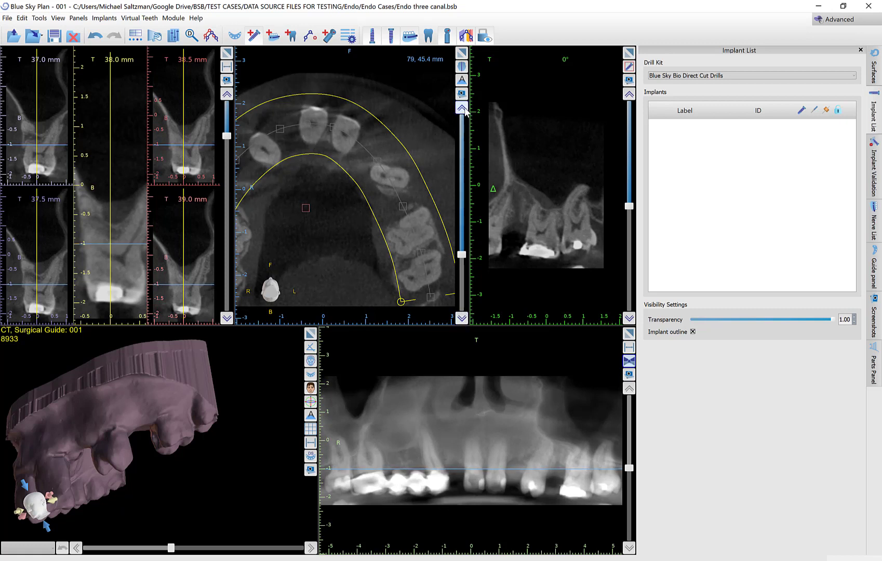
pyautogui.click(462, 319)
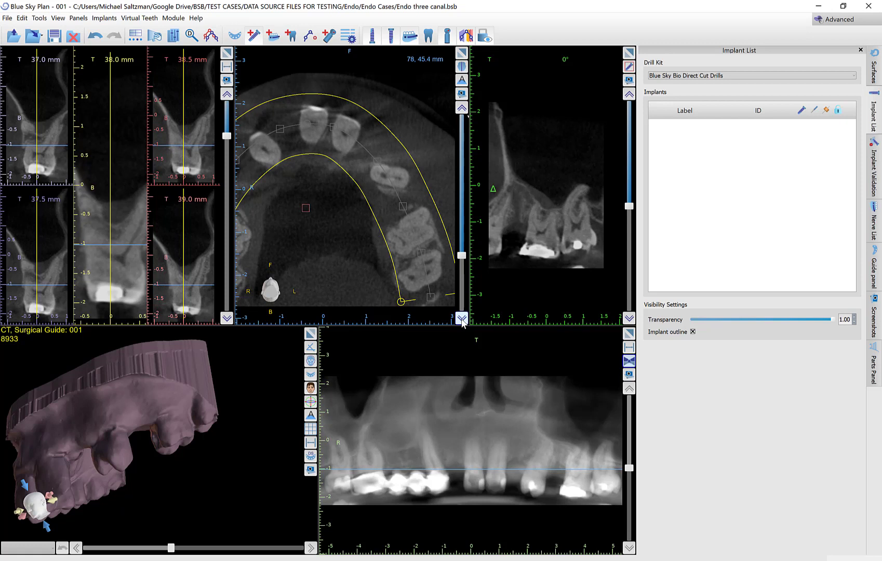
pyautogui.click(462, 318)
pyautogui.click(462, 319)
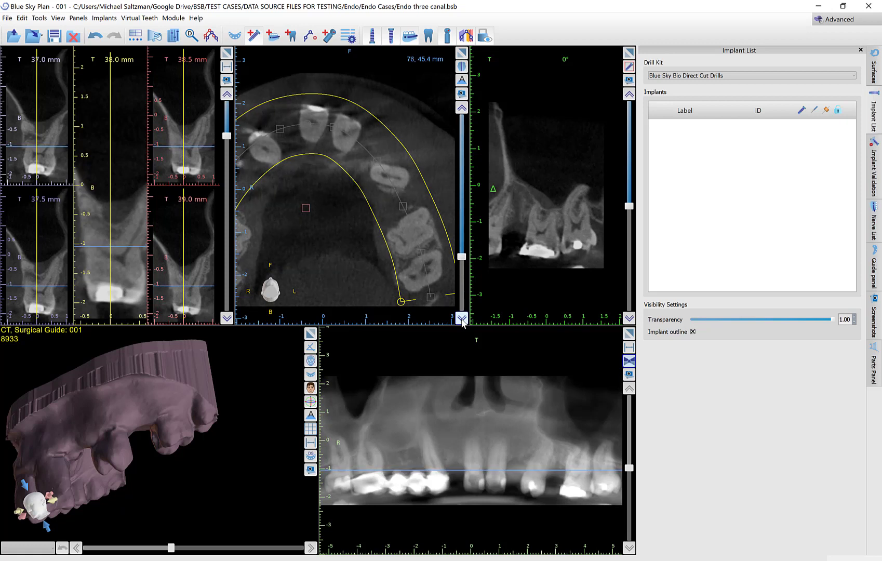
pyautogui.click(462, 319)
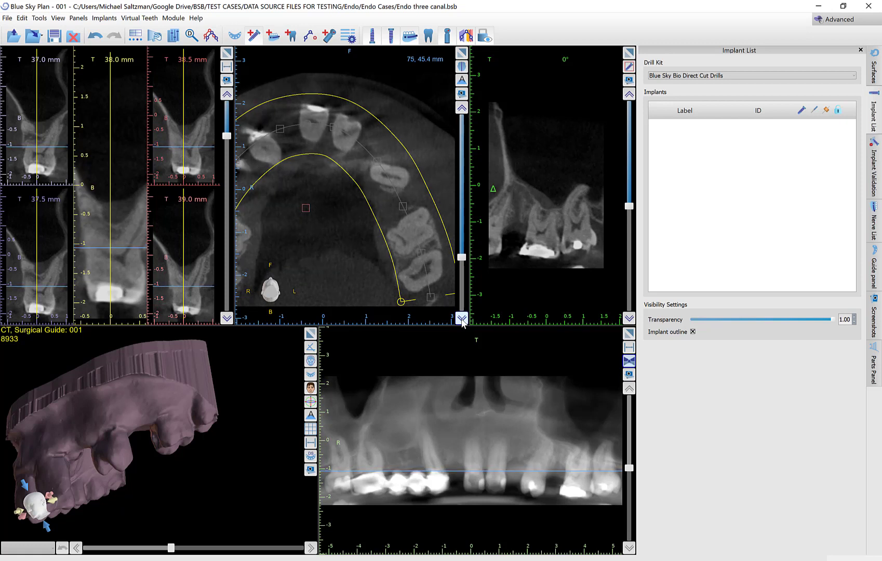
pyautogui.click(462, 318)
pyautogui.click(461, 319)
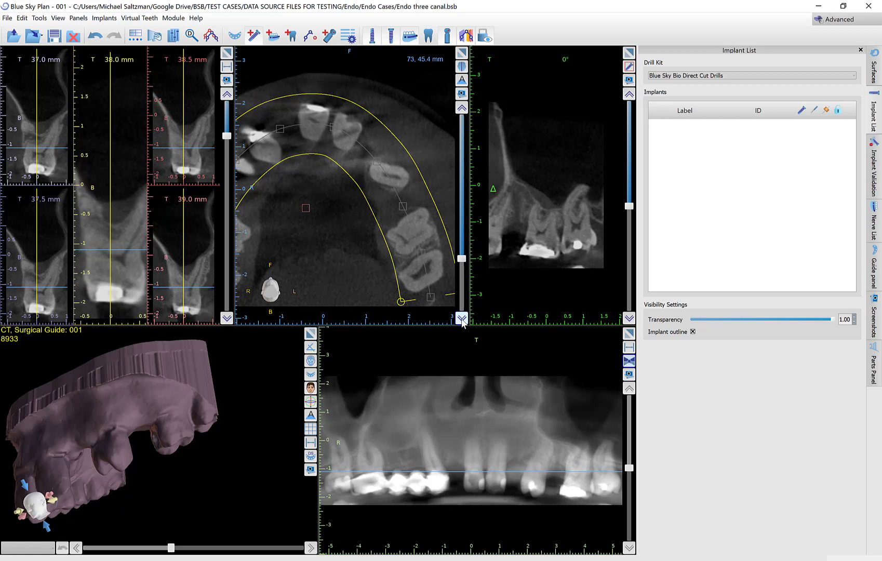
pyautogui.click(421, 234)
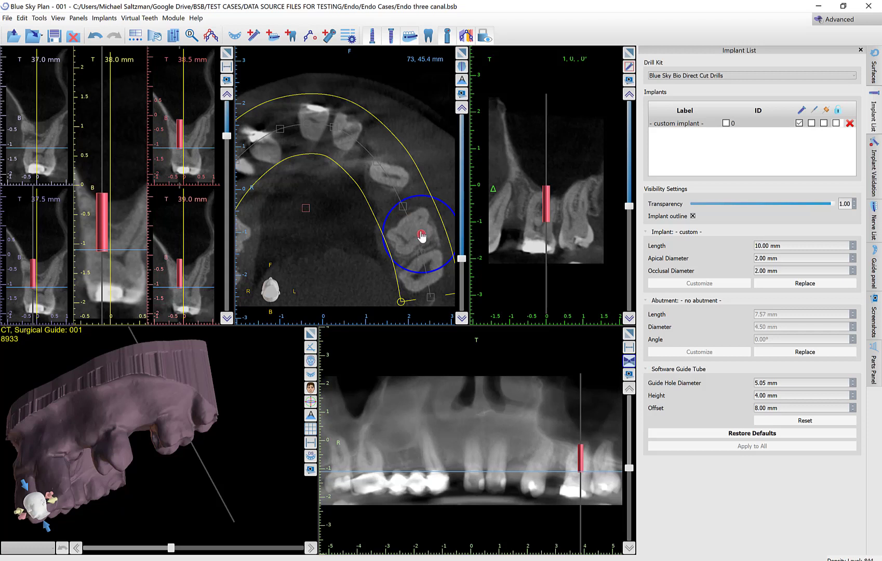
# - Move the implant down into the molar's crown in the panoramic view and tilt it with Implant Tip as the pivot
pyautogui.moveTo(580, 459); pyautogui.dragTo(582, 491)
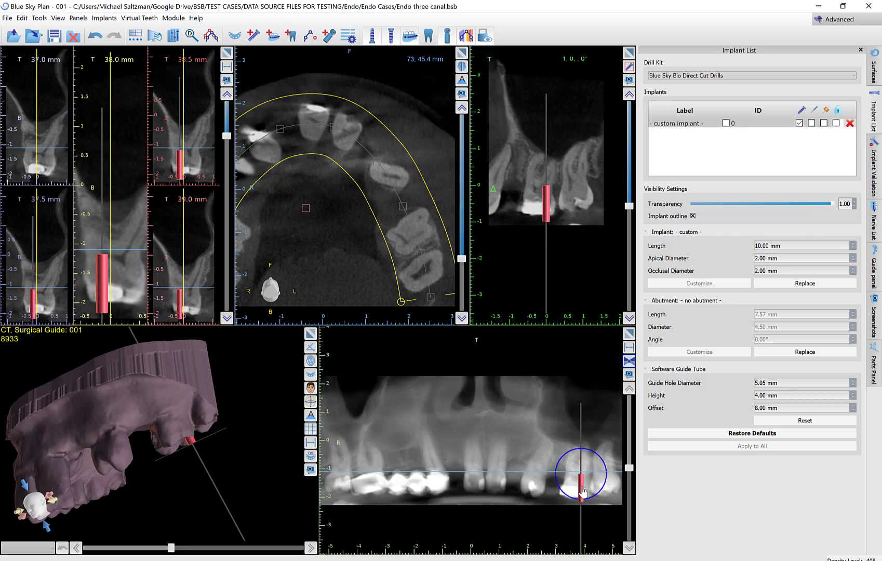
pyautogui.rightClick(581, 491)
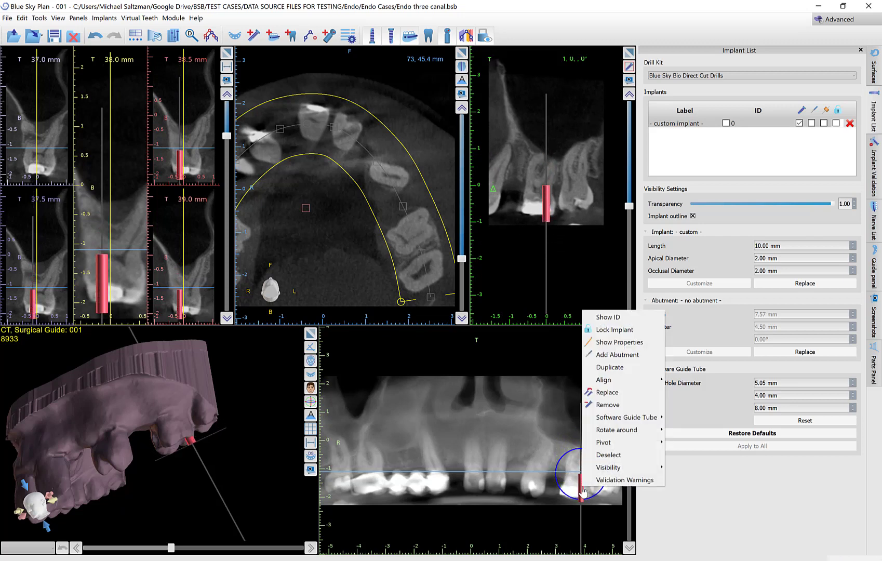
pyautogui.moveTo(607, 431)
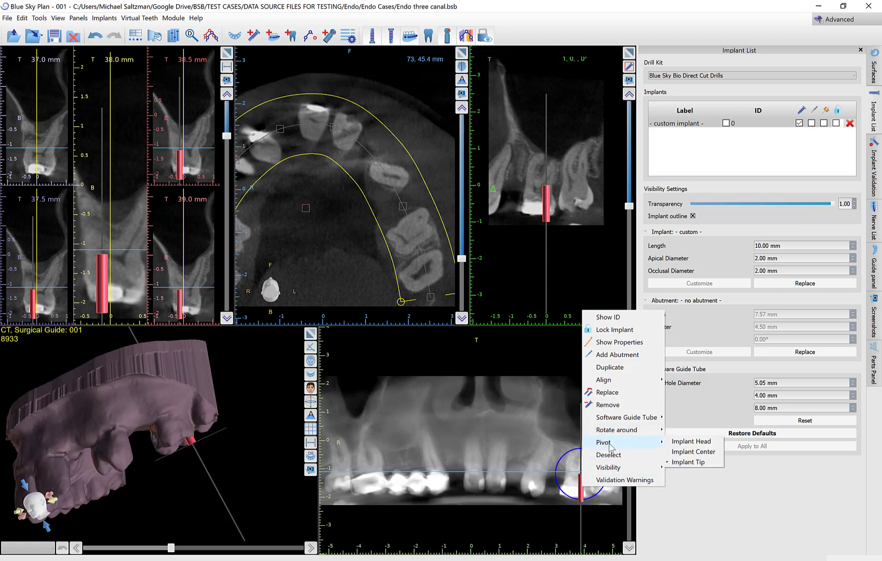
pyautogui.click(688, 462)
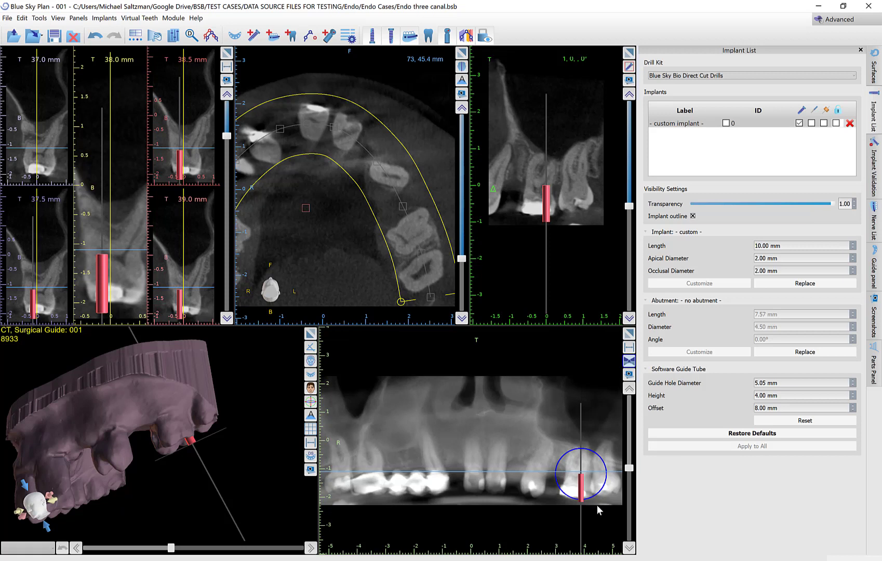
pyautogui.moveTo(598, 501); pyautogui.dragTo(595, 499)
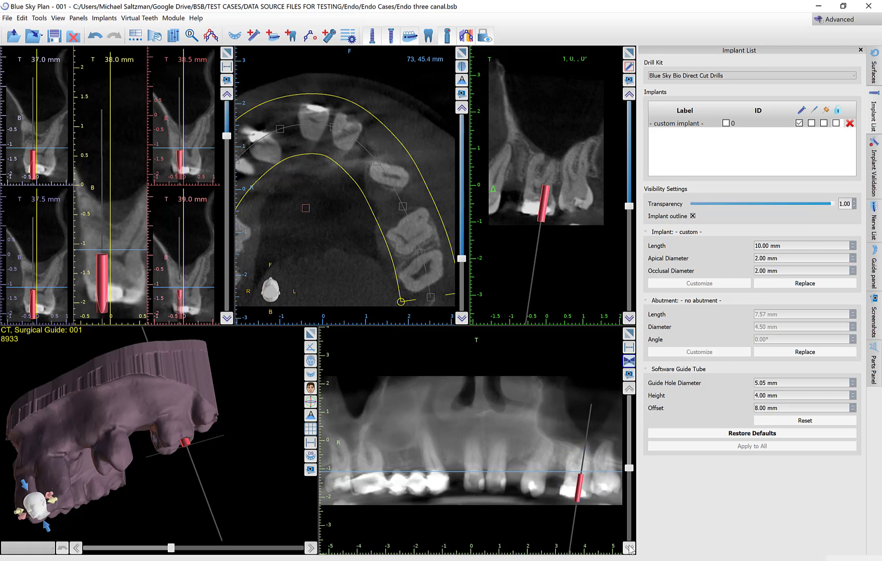
# - Examine the implant's position in the upper left molar through the axial slices from 73 down to 65
pyautogui.click(462, 319)
pyautogui.click(462, 319)
pyautogui.click(462, 319)
pyautogui.click(462, 319)
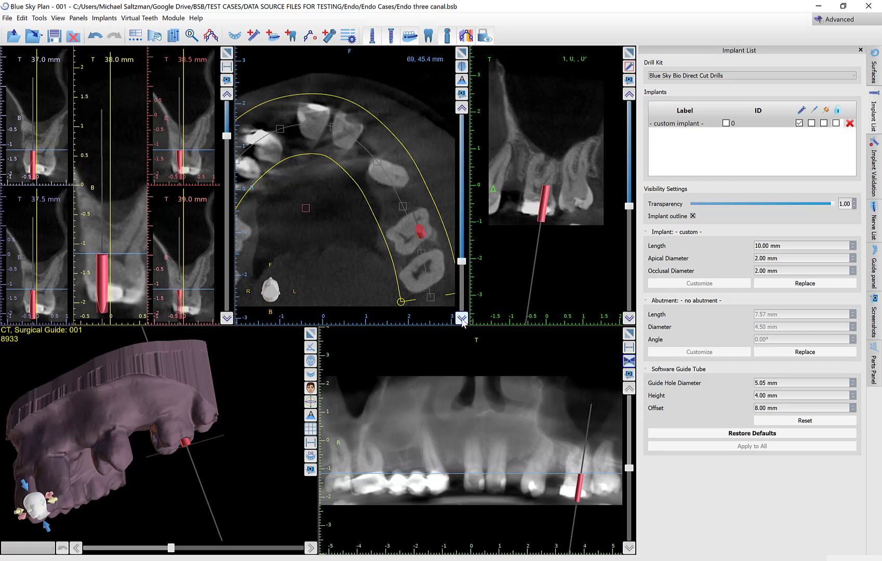
pyautogui.click(462, 319)
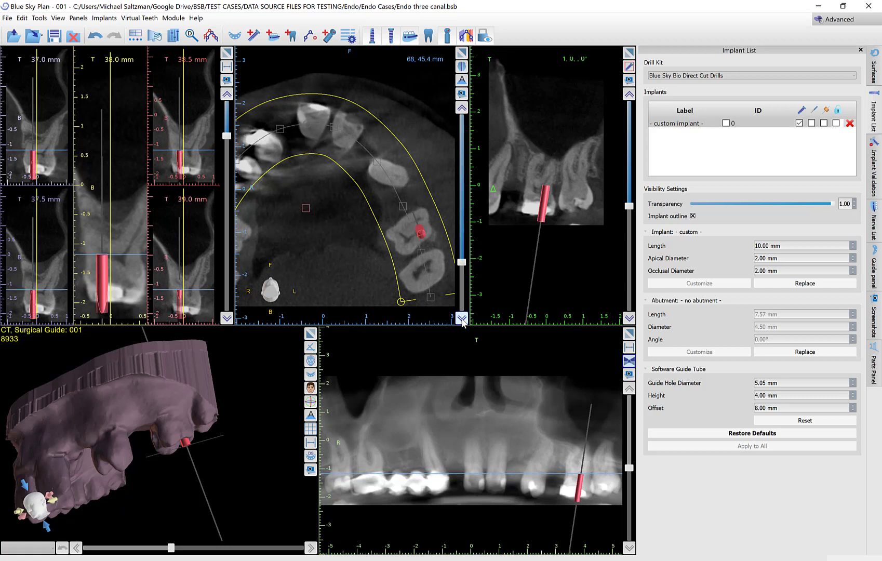
pyautogui.click(461, 319)
pyautogui.click(461, 318)
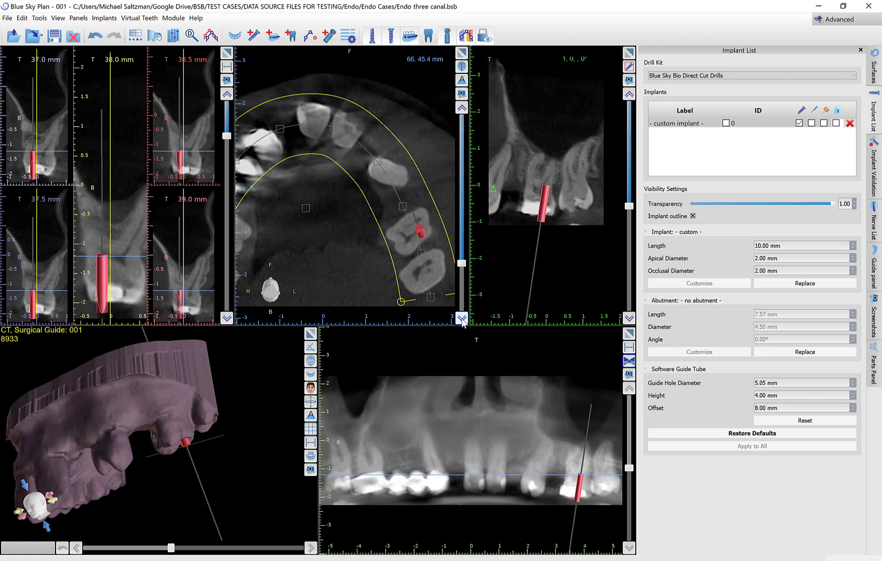
pyautogui.click(462, 318)
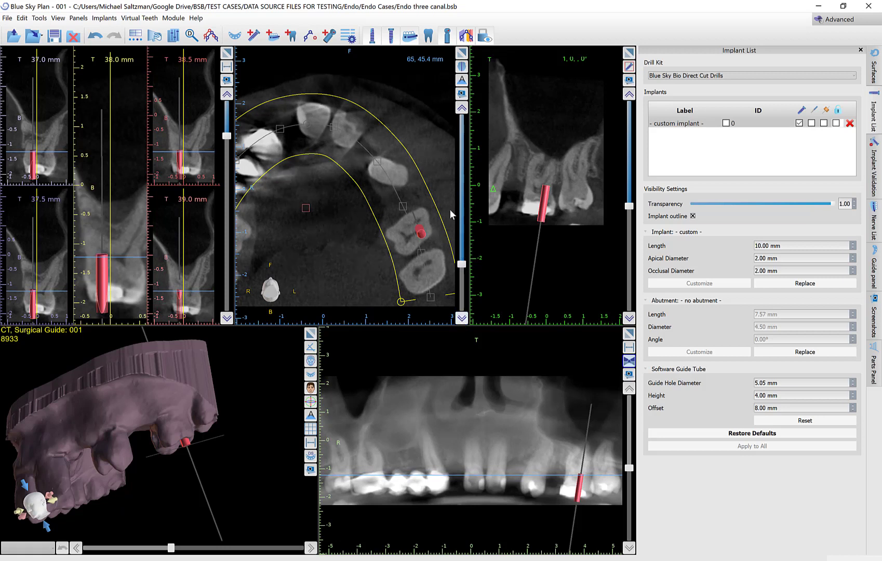
pyautogui.click(465, 110)
pyautogui.click(465, 110)
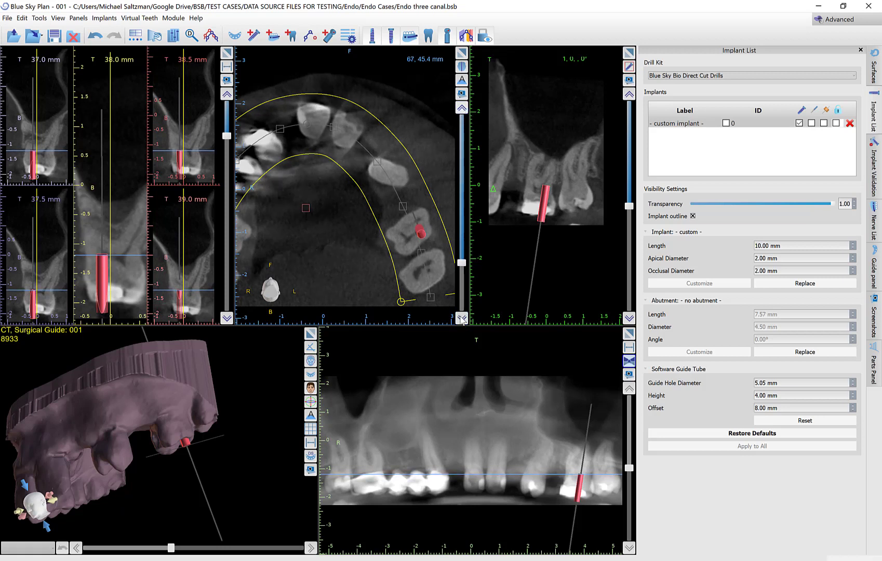
pyautogui.click(461, 320)
pyautogui.click(461, 318)
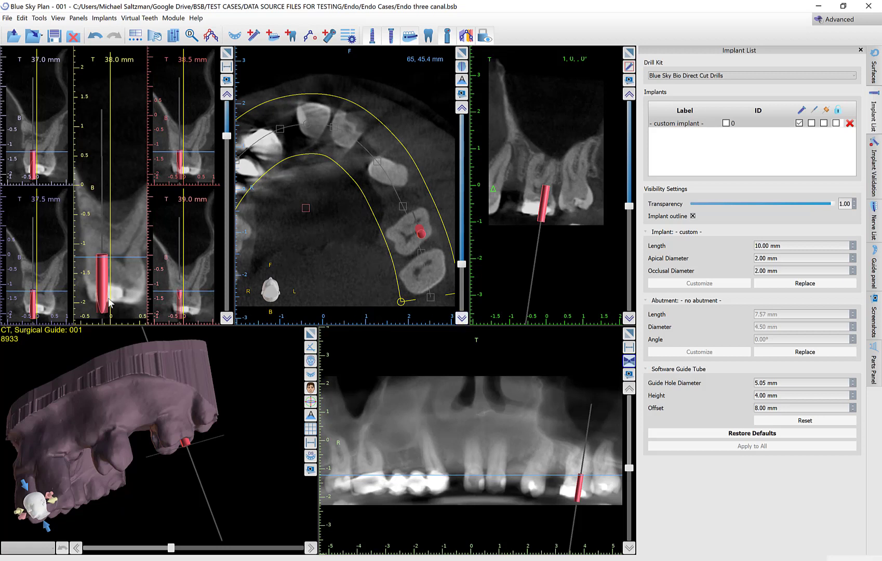
# - Shift and tilt the implant in the 38.0 mm cross-section to line it up with the canal, checking against axial slice 63
pyautogui.moveTo(104, 294); pyautogui.dragTo(128, 299)
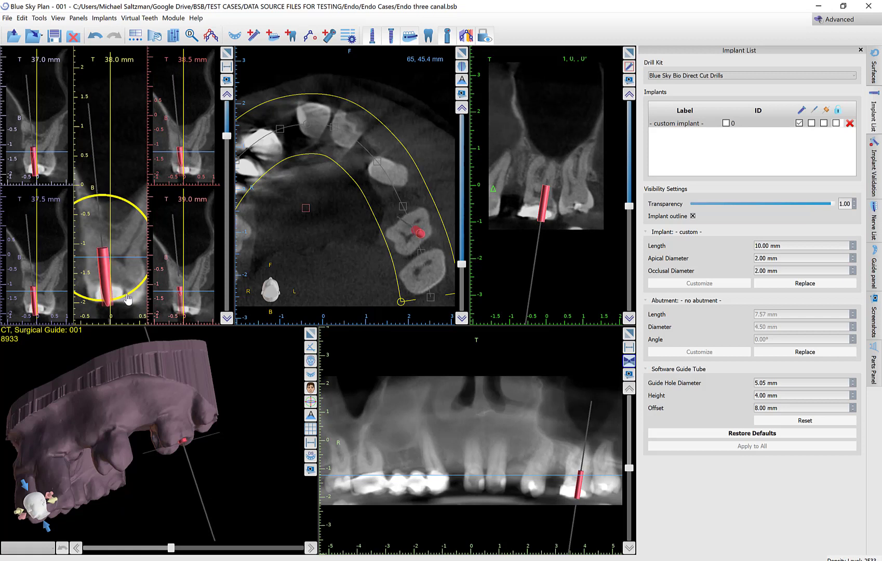
pyautogui.click(461, 319)
pyautogui.click(462, 319)
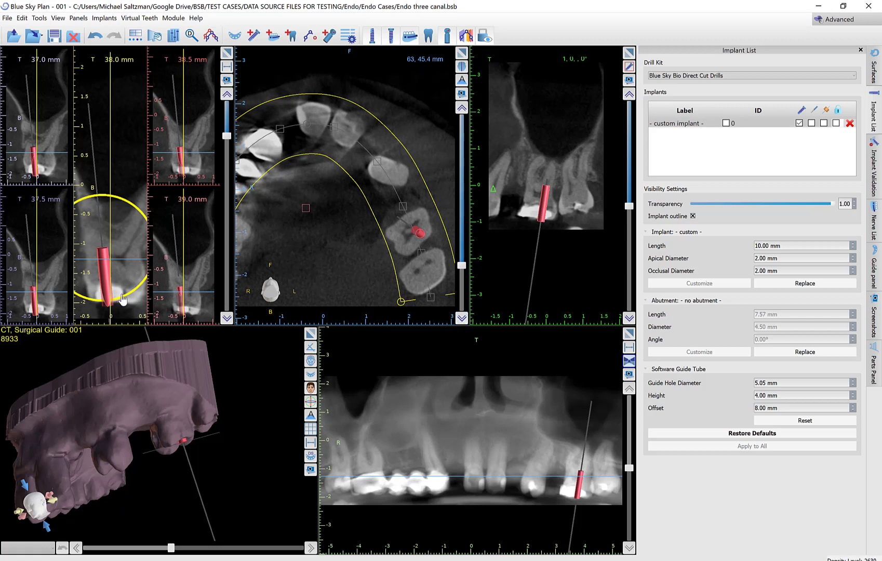
pyautogui.moveTo(123, 300); pyautogui.dragTo(122, 302)
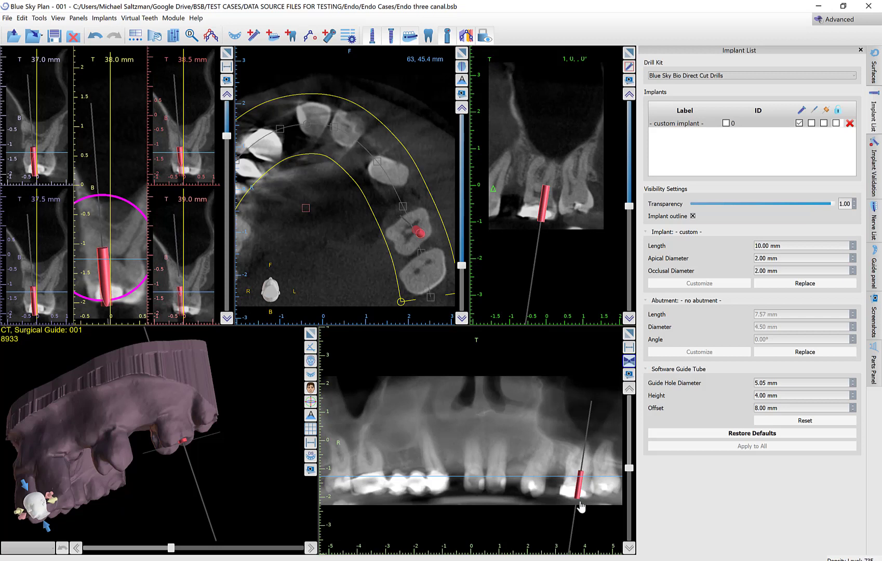
pyautogui.moveTo(581, 505)
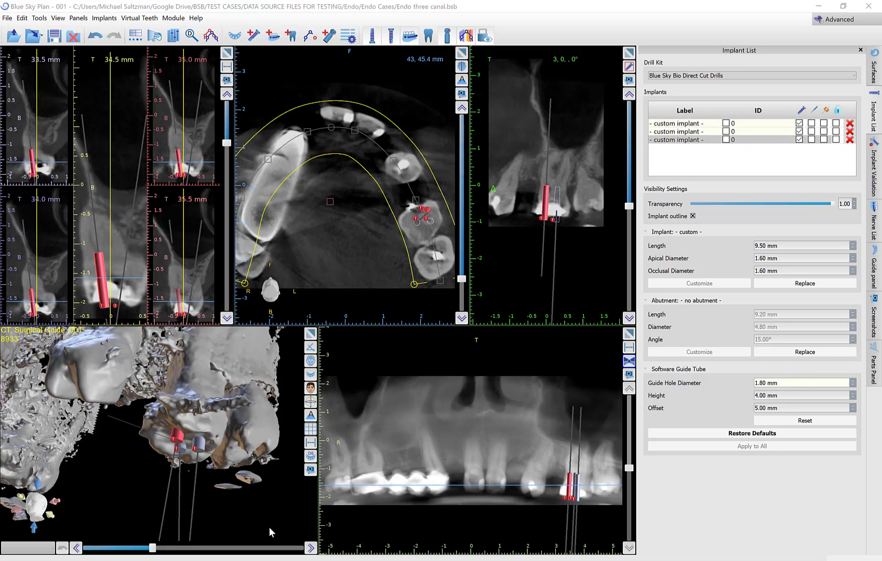
# - Examine the three custom implants in the molar in the 3D view
pyautogui.click(191, 460)
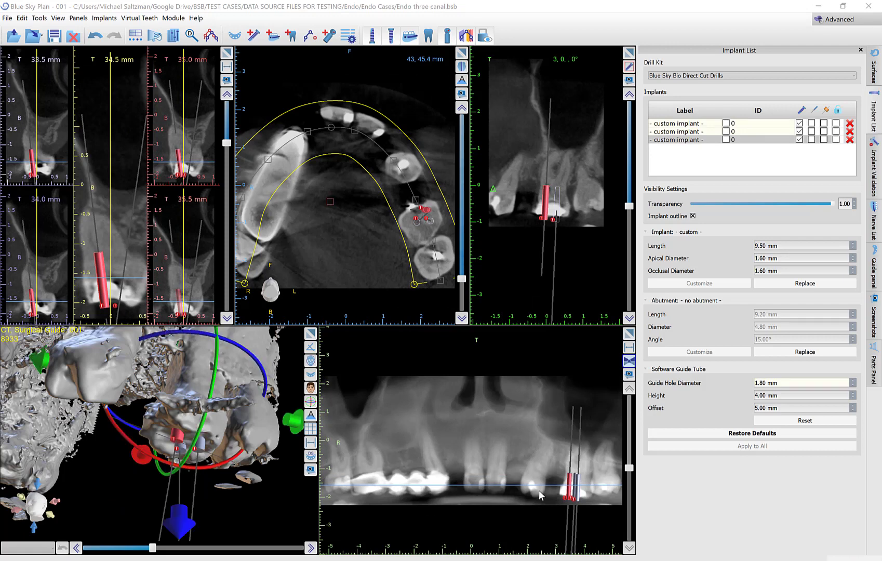
pyautogui.click(276, 524)
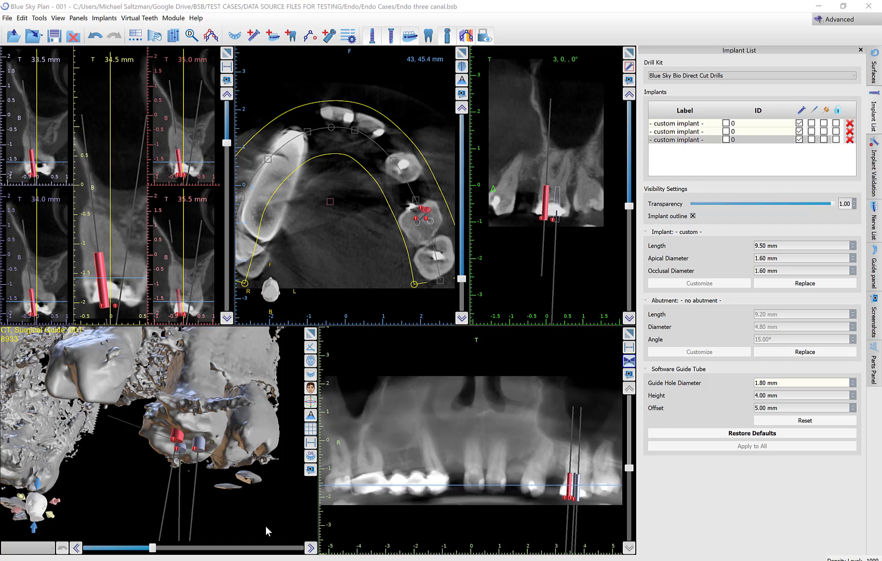
pyautogui.scroll(3, 264, 526)
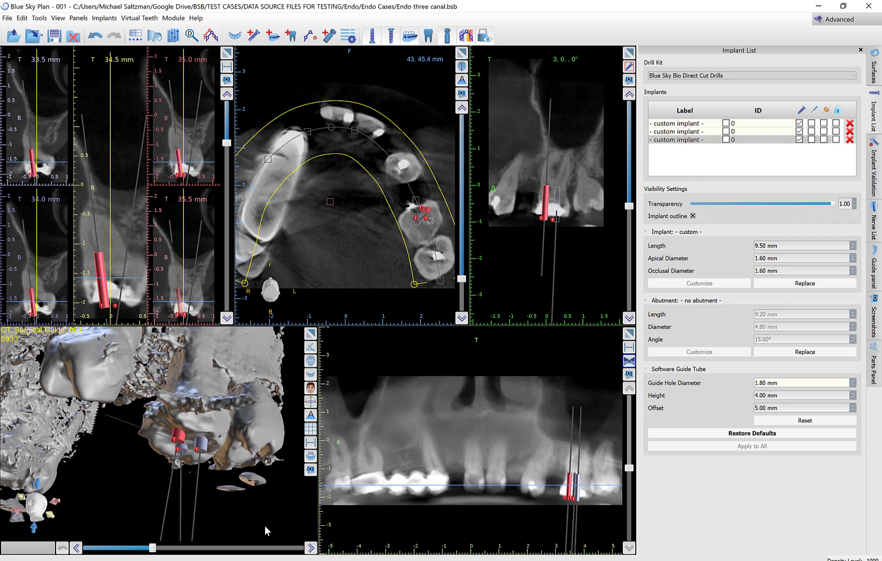
pyautogui.click(202, 456)
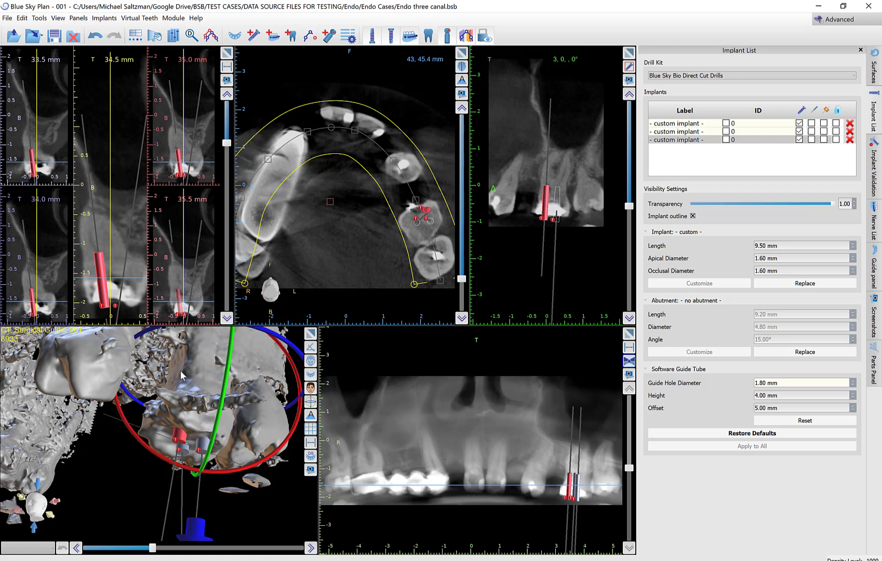
pyautogui.moveTo(99, 255)
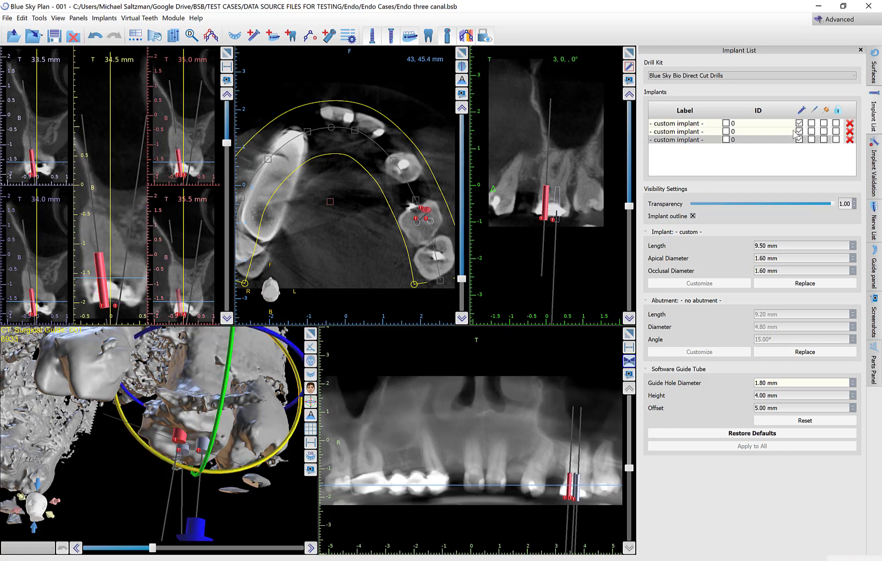
# - Show the guide tubes of all three custom implants and set the guide hole diameter to 2.10 mm
pyautogui.click(828, 111)
pyautogui.click(827, 111)
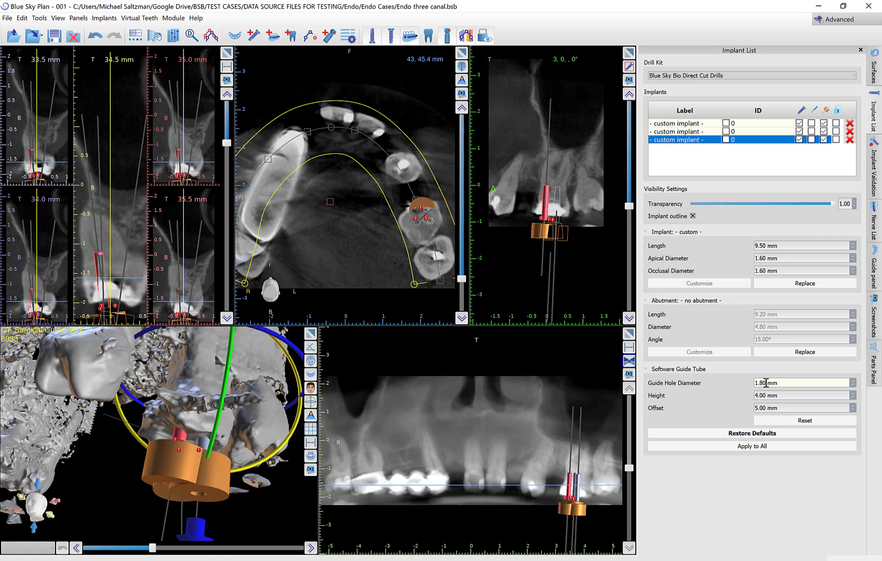
pyautogui.moveTo(766, 383); pyautogui.dragTo(756, 383)
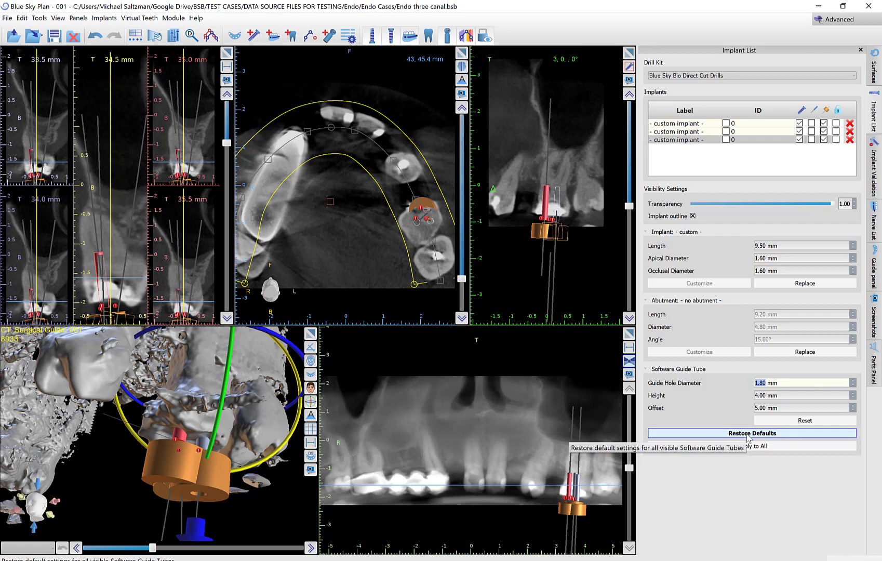
pyautogui.write('2.')
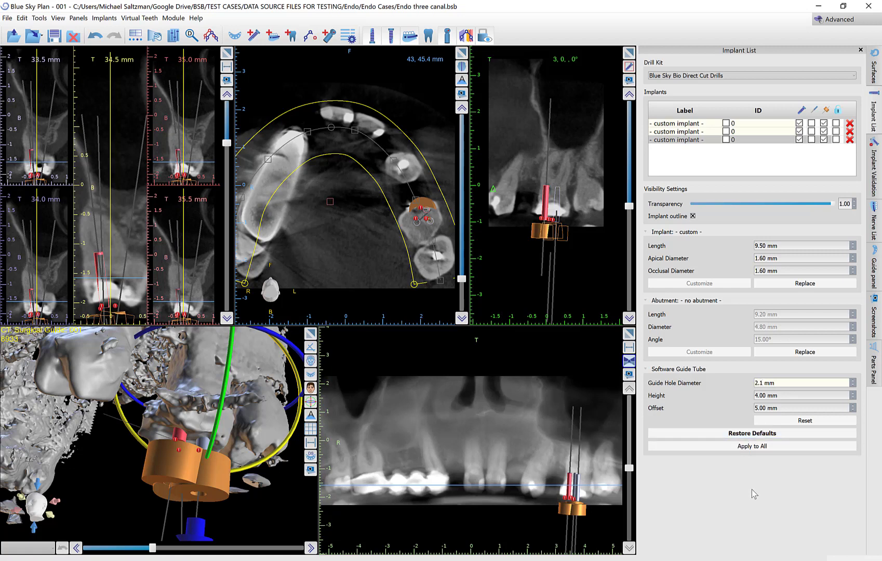
pyautogui.write('10')
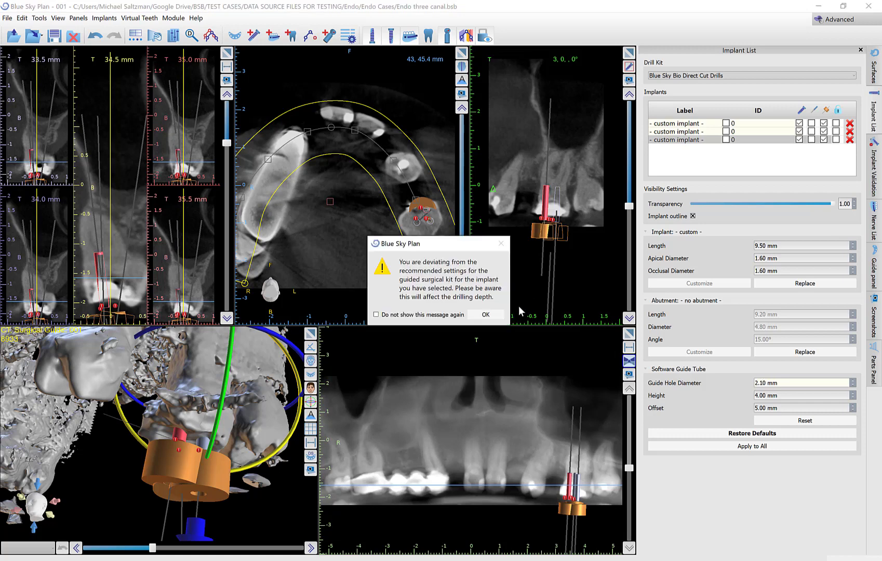
pyautogui.click(491, 318)
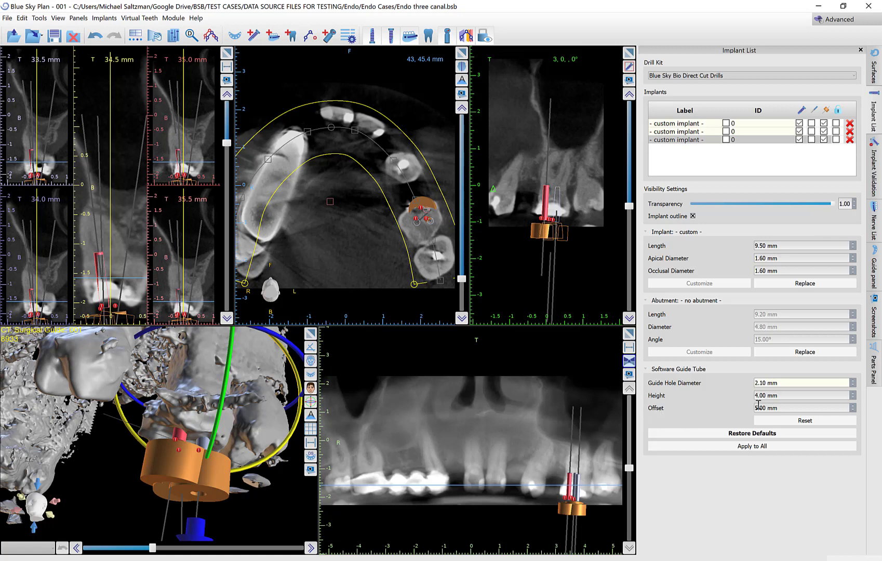
# - Apply the third implant's guide tube settings to all implants and check the second and third implants' values
pyautogui.click(698, 141)
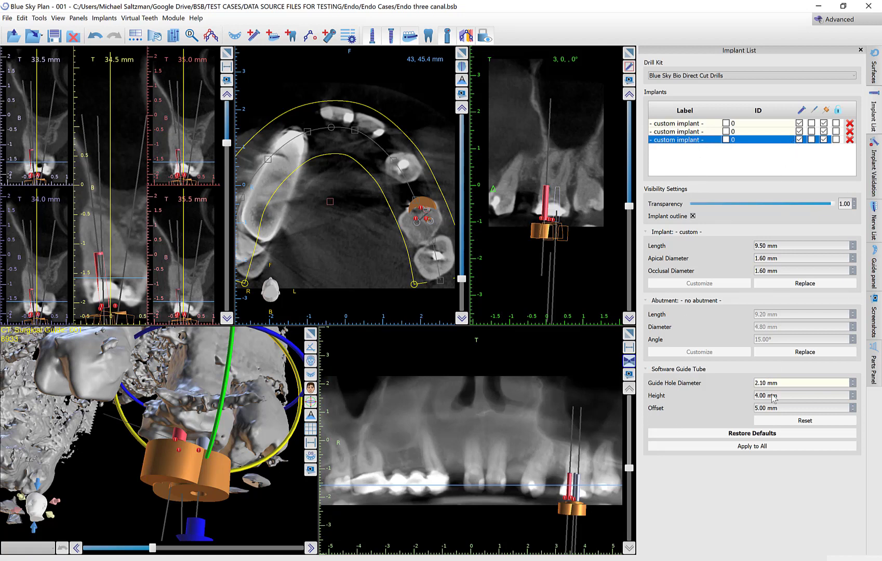
pyautogui.click(754, 449)
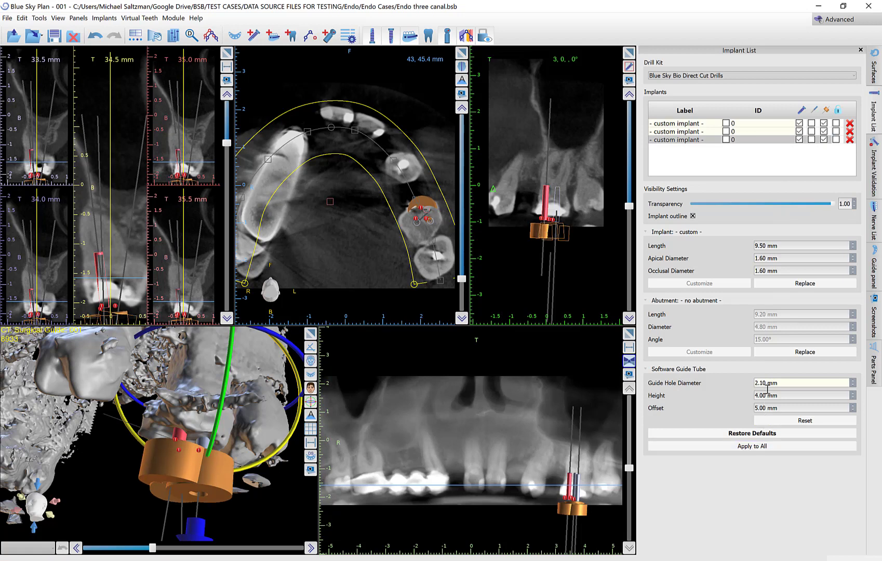
pyautogui.click(685, 132)
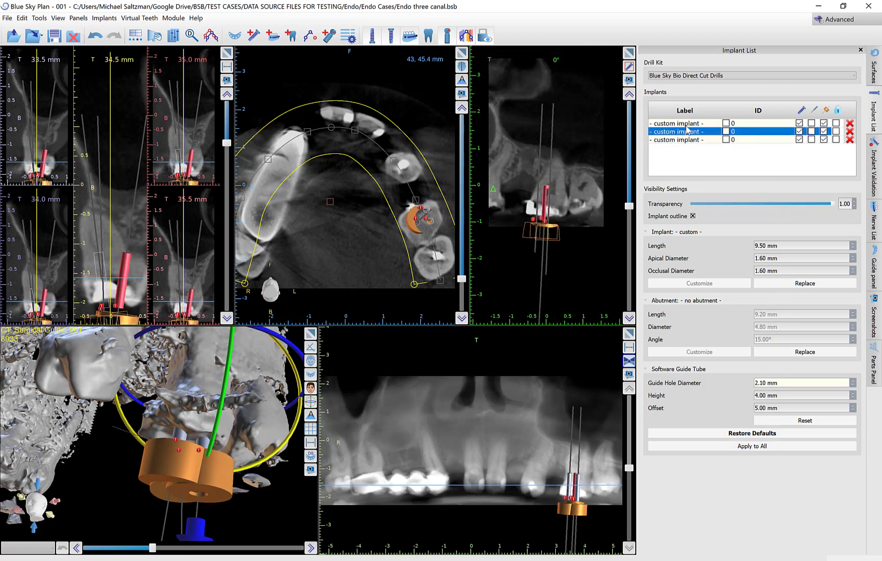
pyautogui.click(685, 140)
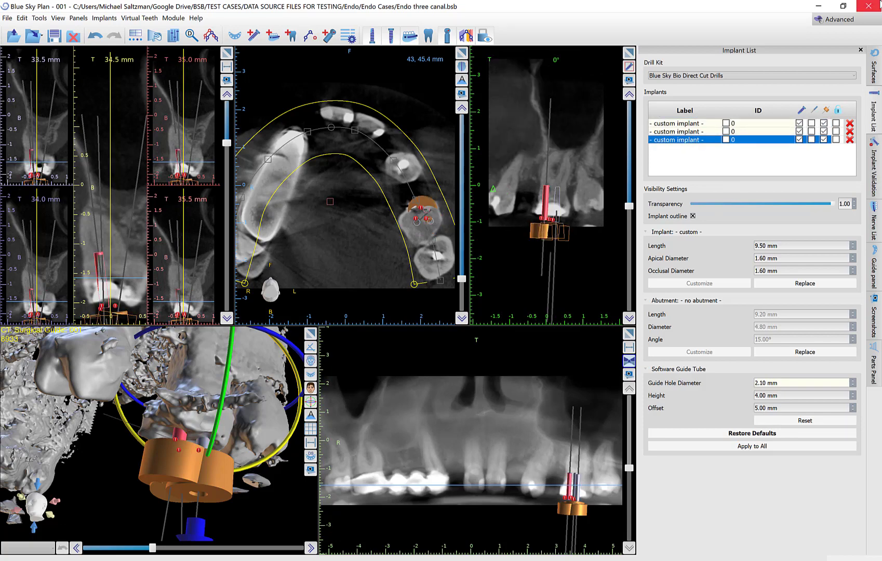
# - Show the STL model instead of the original CT surface and view the guide tubes from the occlusal side
pyautogui.moveTo(169, 531); pyautogui.dragTo(111, 456)
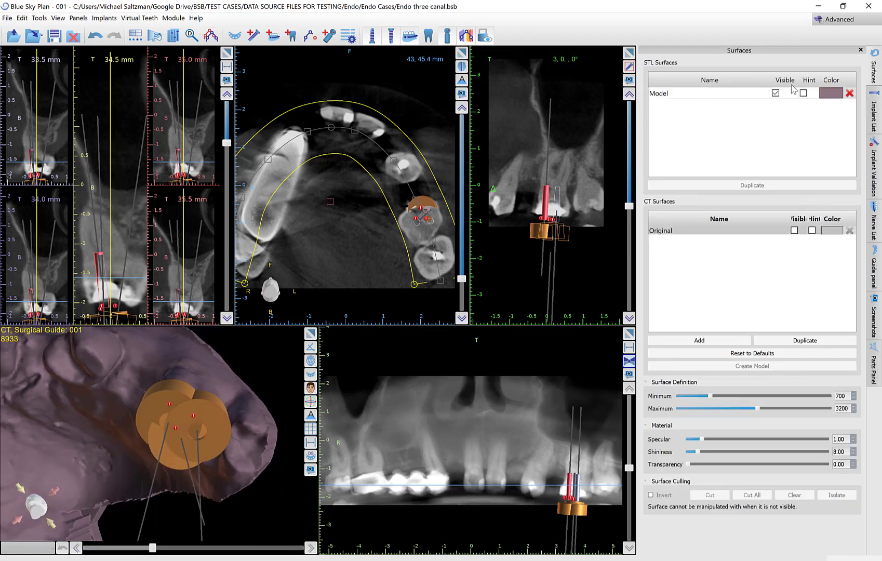
pyautogui.click(192, 427)
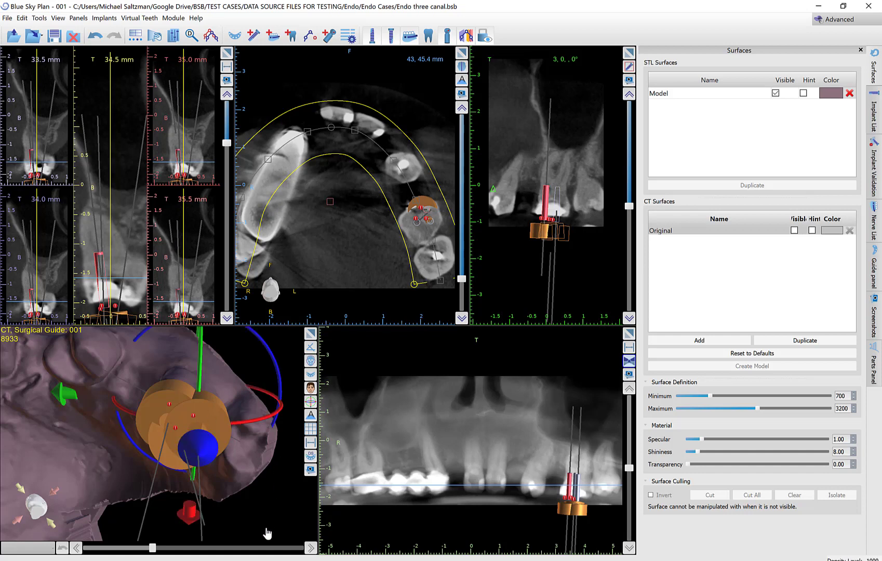
pyautogui.click(540, 223)
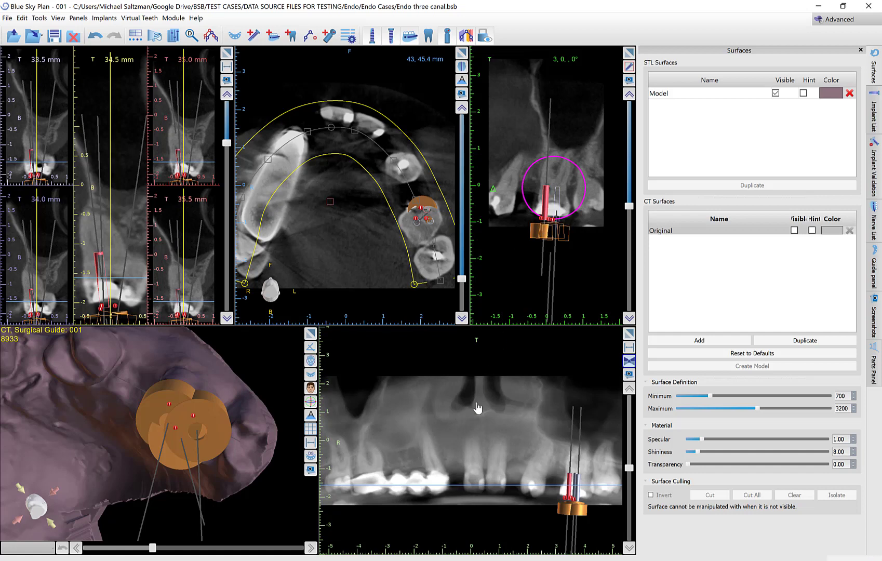
# - In the enlarged 3D view, draw a closed surgical guide curve on the maxilla model around the upper left teeth and guide tubes
pyautogui.click(875, 276)
pyautogui.click(735, 315)
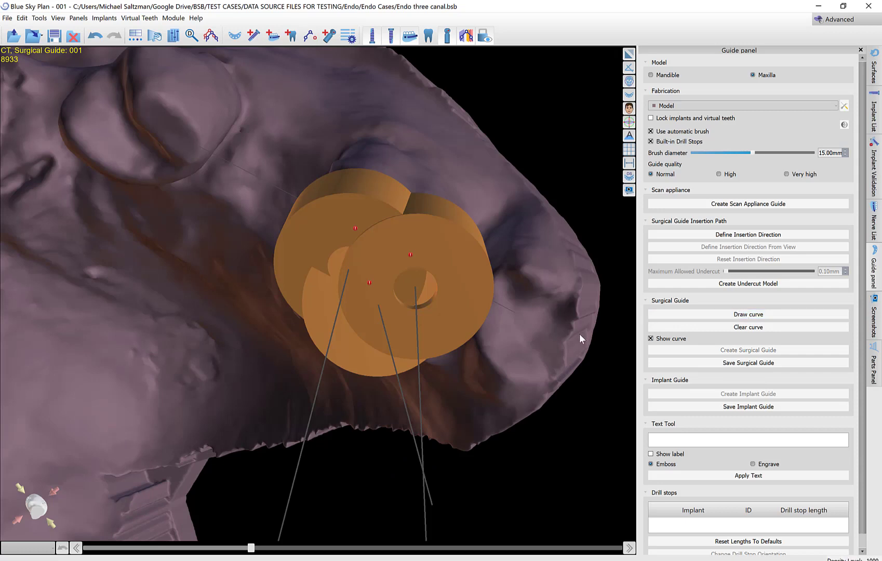
pyautogui.scroll(-3, 580, 333)
pyautogui.moveTo(580, 352); pyautogui.dragTo(463, 307)
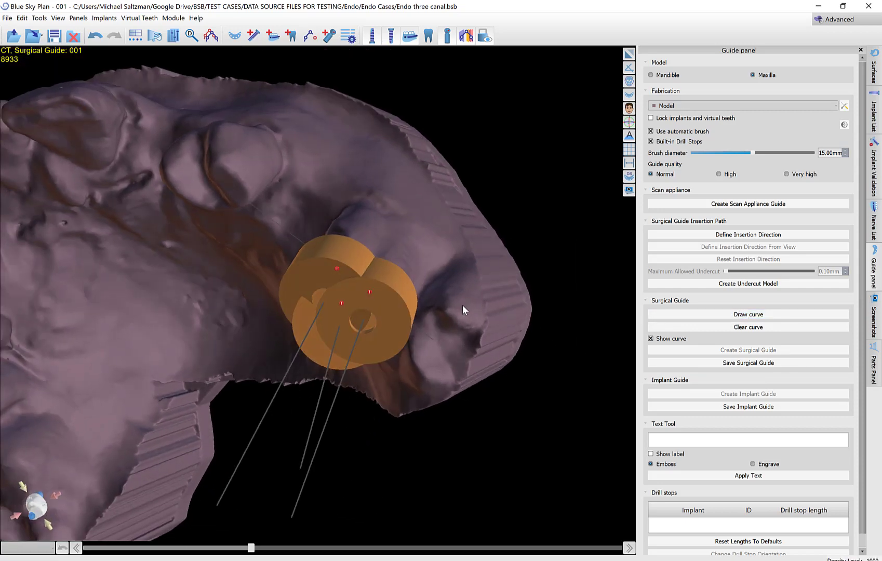
pyautogui.click(696, 314)
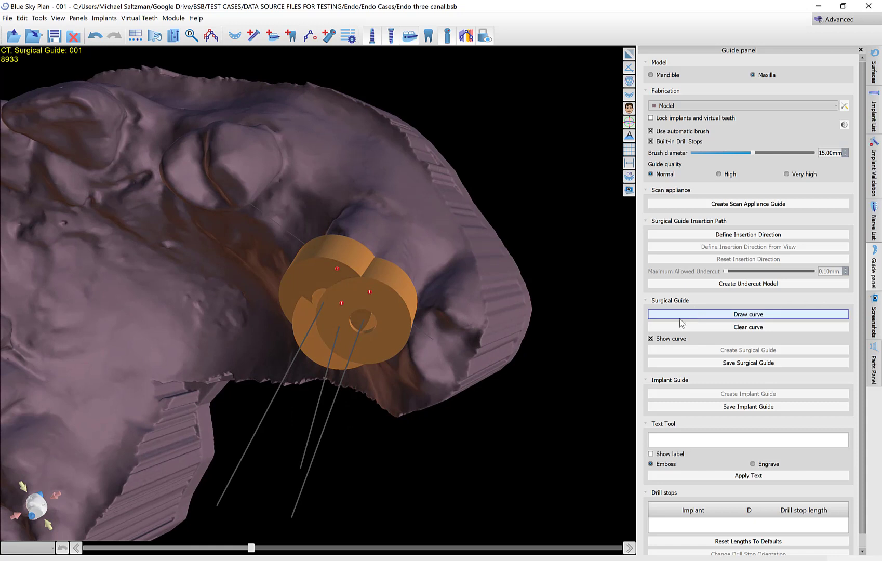
pyautogui.moveTo(465, 286)
pyautogui.mouseDown()
pyautogui.moveTo(382, 201)
pyautogui.moveTo(254, 108)
pyautogui.moveTo(114, 99)
pyautogui.mouseUp()
pyautogui.moveTo(98, 153); pyautogui.dragTo(108, 169)
pyautogui.moveTo(117, 292)
pyautogui.mouseDown()
pyautogui.moveTo(178, 185)
pyautogui.moveTo(217, 154)
pyautogui.moveTo(206, 96)
pyautogui.moveTo(294, 235)
pyautogui.moveTo(332, 351)
pyautogui.moveTo(385, 389)
pyautogui.moveTo(424, 377)
pyautogui.mouseUp()
pyautogui.moveTo(536, 339); pyautogui.dragTo(464, 373)
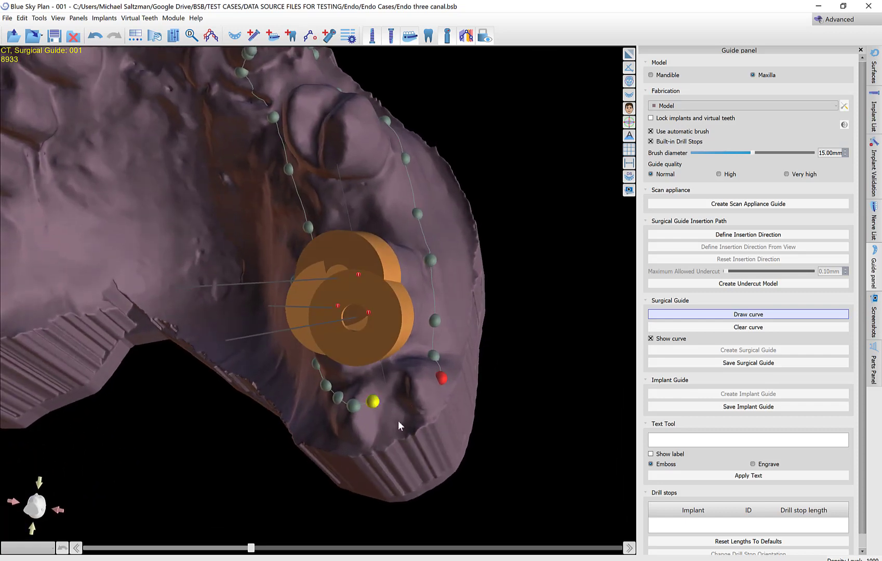
pyautogui.moveTo(459, 417); pyautogui.dragTo(402, 449)
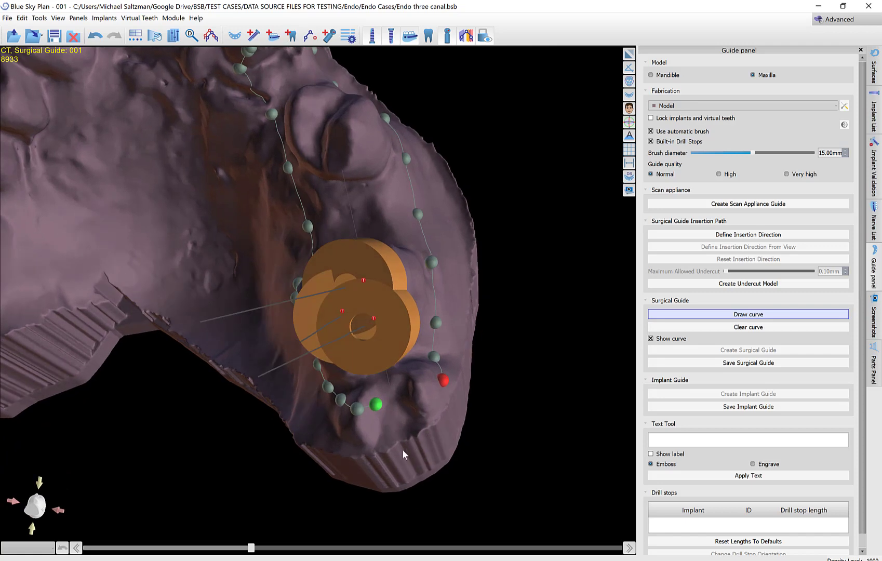
pyautogui.click(442, 382)
# - Adjust the guide curve's points along the outer gum side, including those near its front end
pyautogui.moveTo(482, 421); pyautogui.dragTo(336, 437)
pyautogui.moveTo(349, 236); pyautogui.dragTo(320, 232)
pyautogui.moveTo(326, 149); pyautogui.dragTo(312, 197)
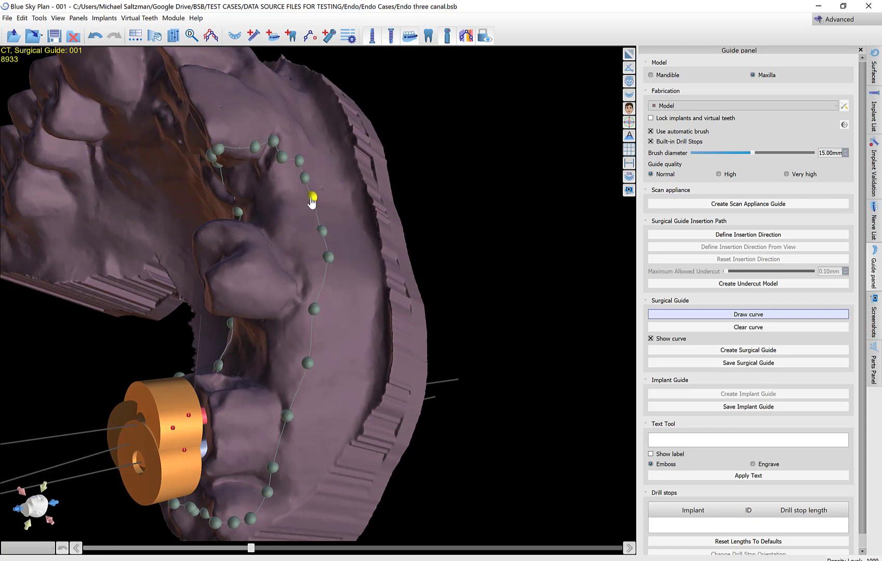
pyautogui.click(299, 161)
pyautogui.moveTo(292, 162); pyautogui.dragTo(280, 149)
pyautogui.moveTo(49, 364); pyautogui.dragTo(378, 295)
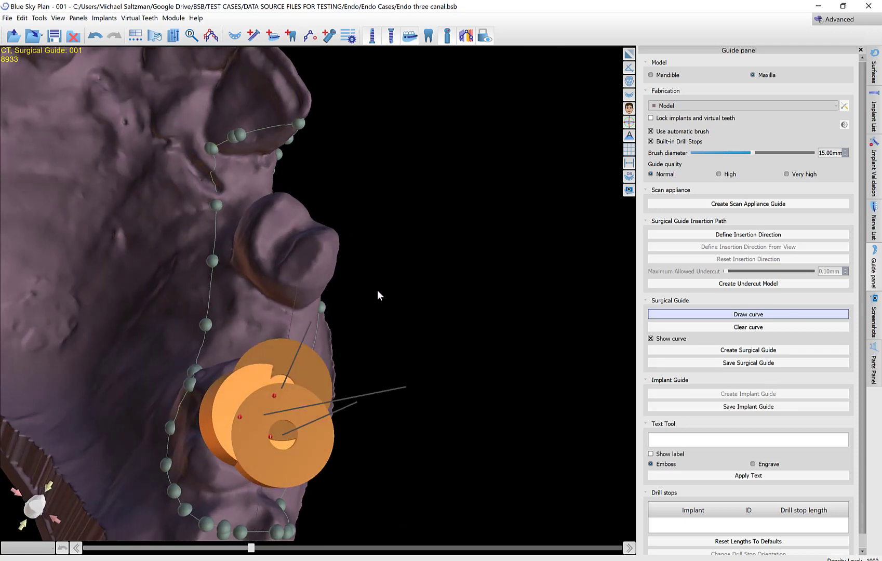
# - Create the surgical guide from the drawn curve, using custom handpiece drill sizes of 20.08 mm short and 28.08 mm long
pyautogui.click(776, 352)
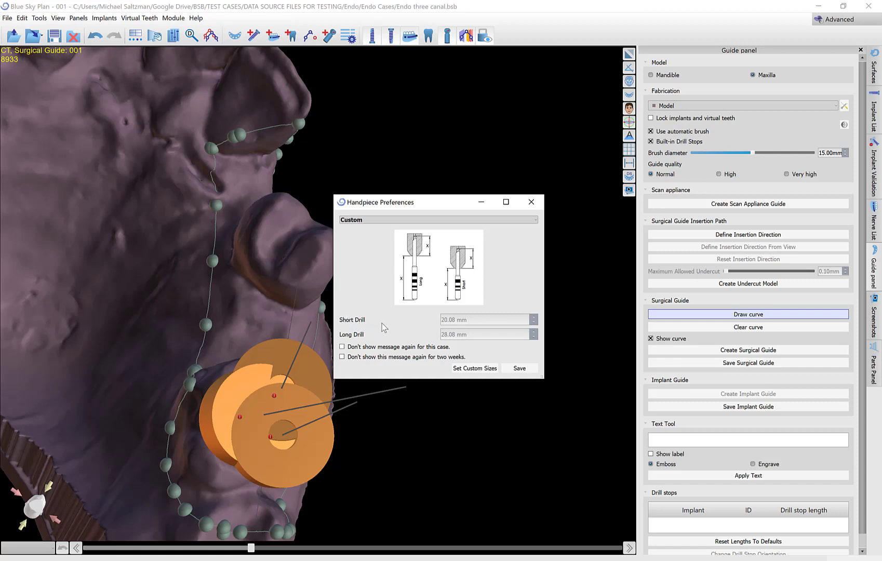
pyautogui.click(475, 370)
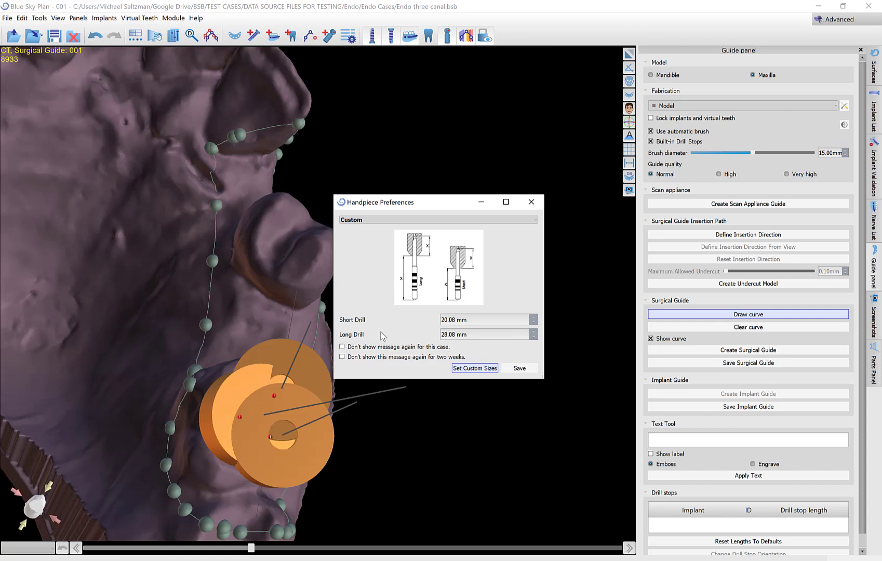
pyautogui.click(519, 368)
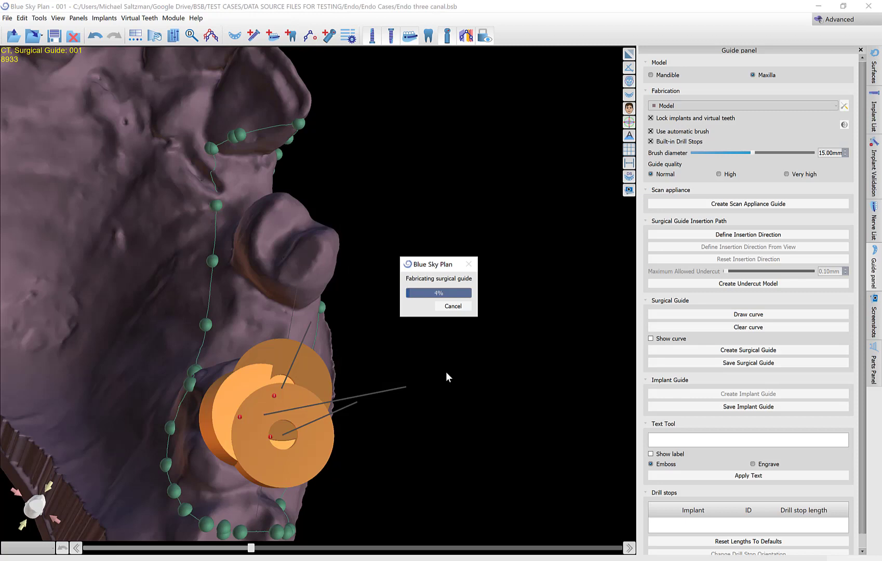
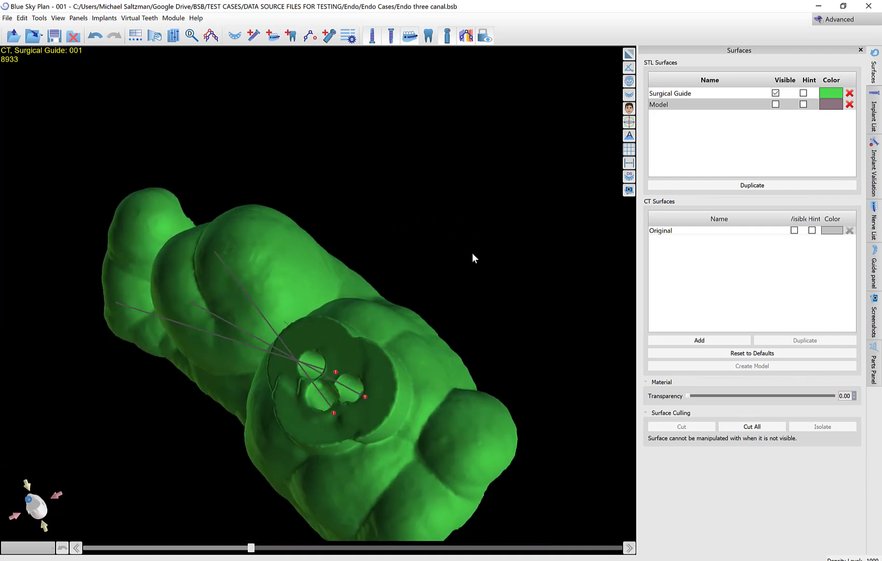
# - Inspect the created surgical guide and its tubes from several sides, and check the guide settings without changing them
pyautogui.click(266, 403)
pyautogui.moveTo(551, 392); pyautogui.dragTo(192, 375)
pyautogui.click(193, 376)
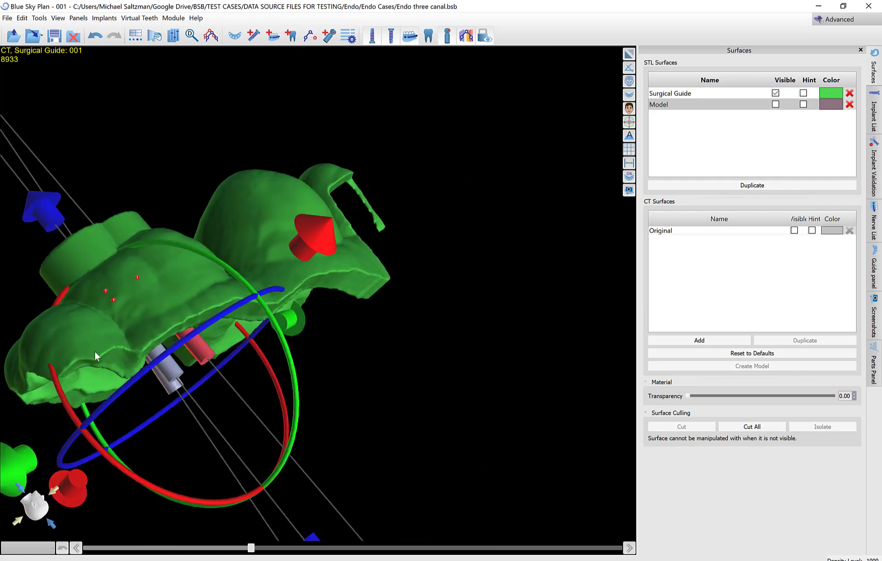
pyautogui.moveTo(3, 294); pyautogui.dragTo(126, 300)
pyautogui.moveTo(373, 375); pyautogui.dragTo(356, 412)
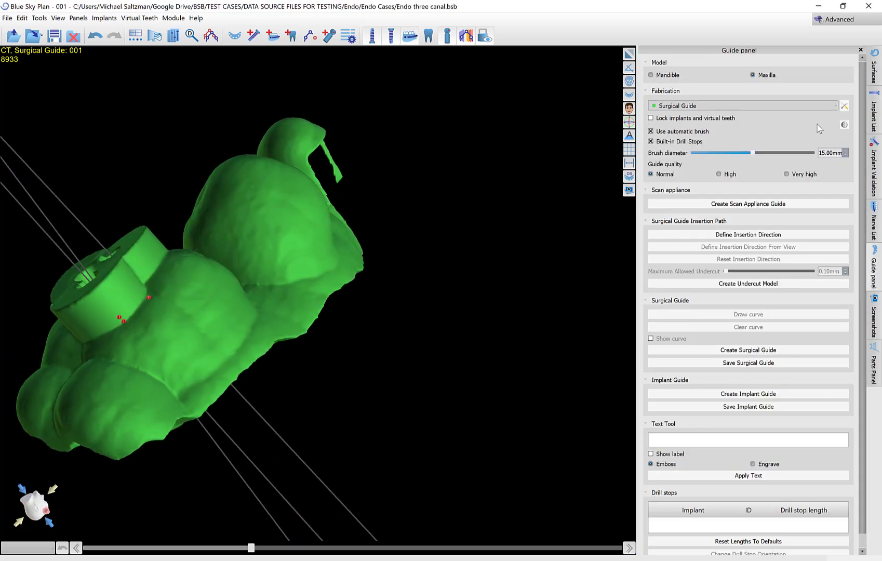
pyautogui.click(844, 125)
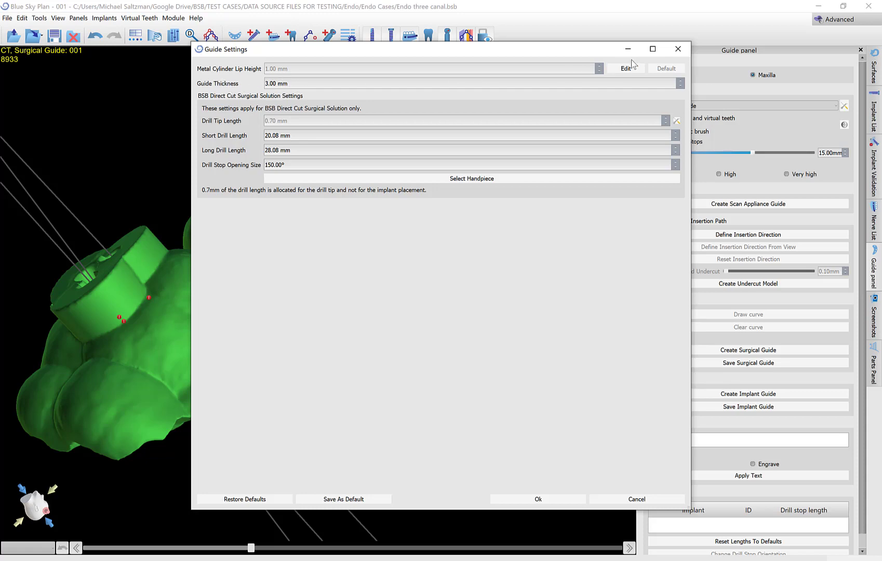
pyautogui.click(678, 48)
# - Set the default insertion path direction to 12° in the surgical guide preferences and save them
pyautogui.click(39, 18)
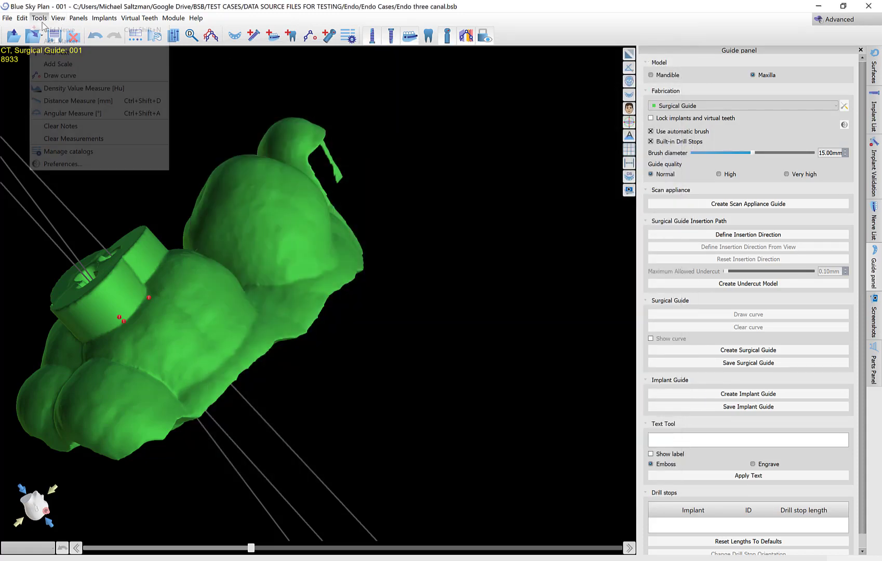
pyautogui.click(53, 164)
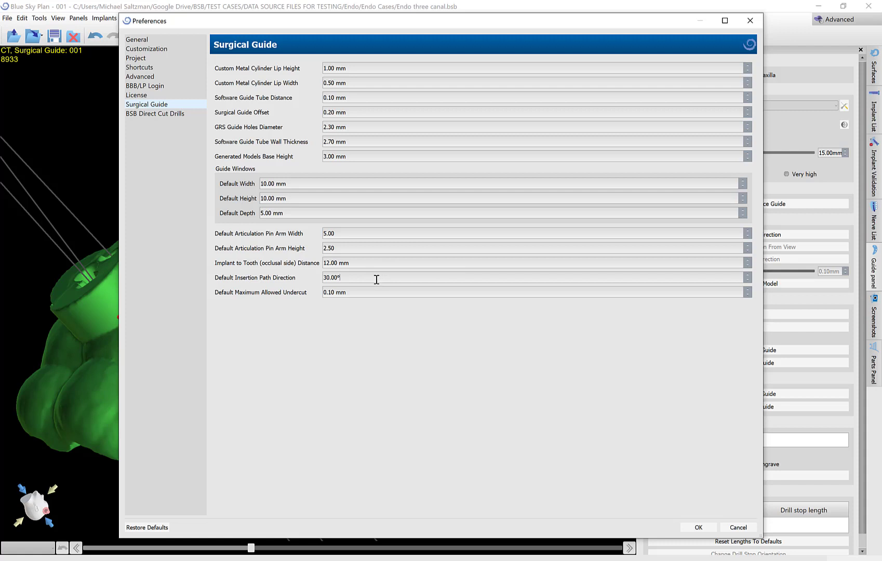
pyautogui.moveTo(377, 279); pyautogui.dragTo(293, 281)
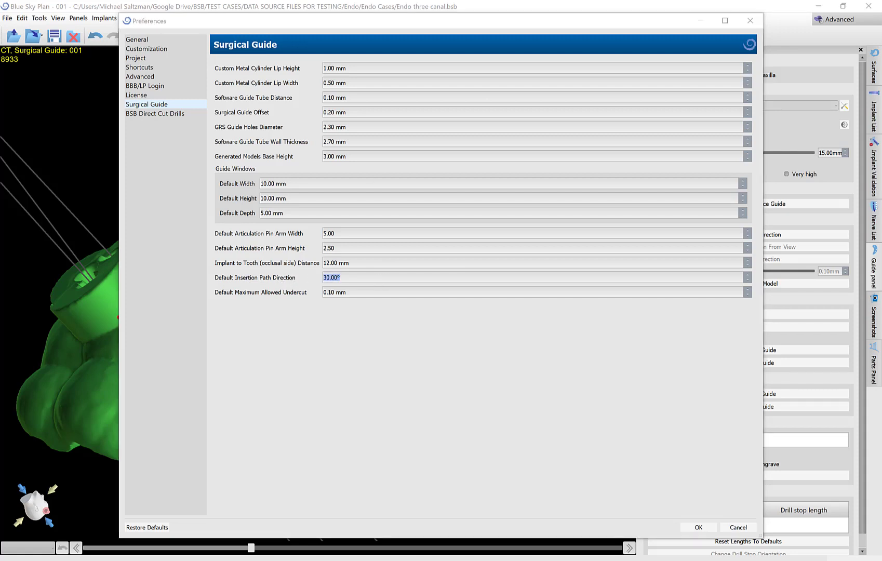
pyautogui.click(362, 289)
pyautogui.moveTo(367, 279); pyautogui.dragTo(270, 281)
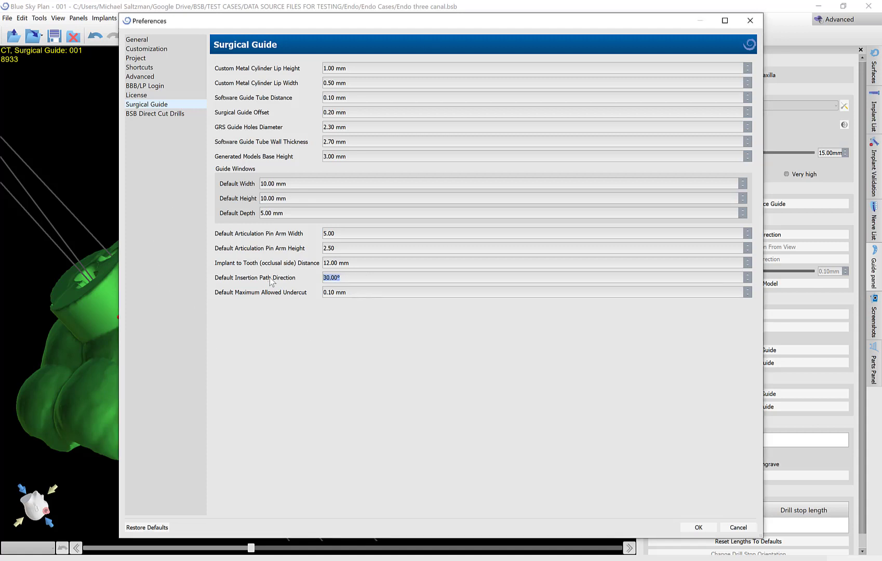
pyautogui.write('12')
pyautogui.click(699, 527)
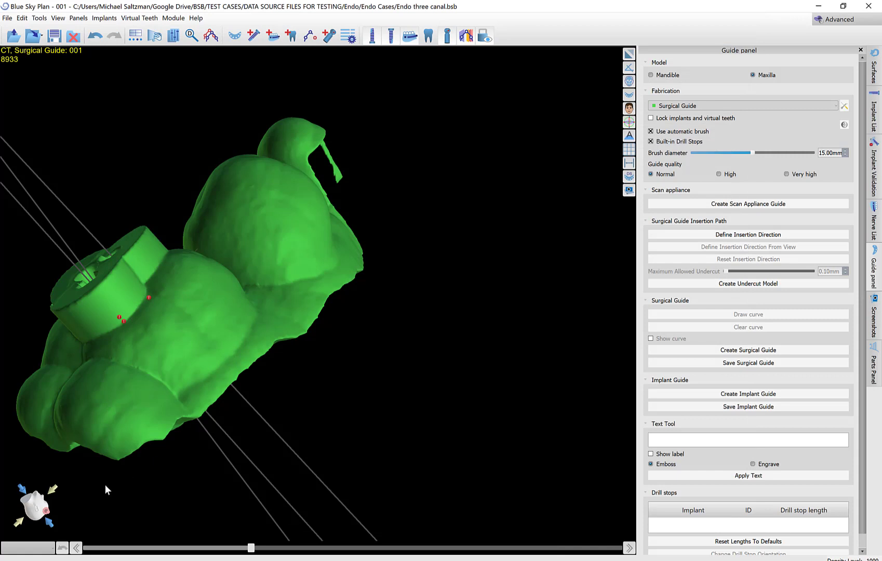
pyautogui.moveTo(106, 485); pyautogui.dragTo(189, 476)
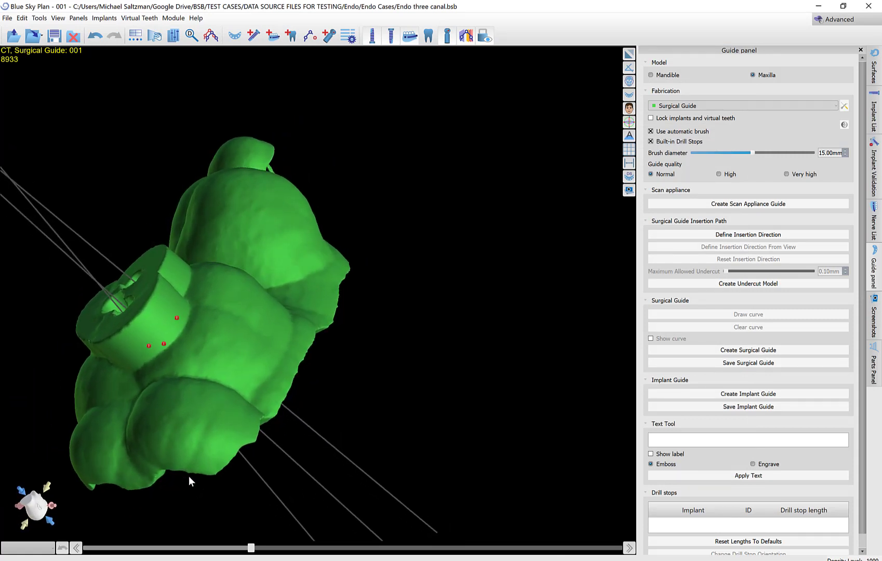
pyautogui.click(394, 327)
pyautogui.click(514, 350)
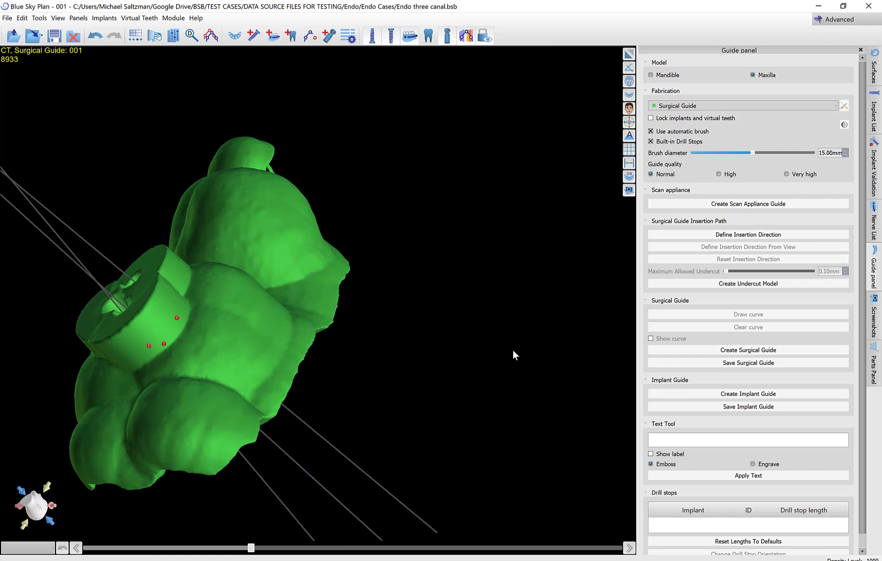